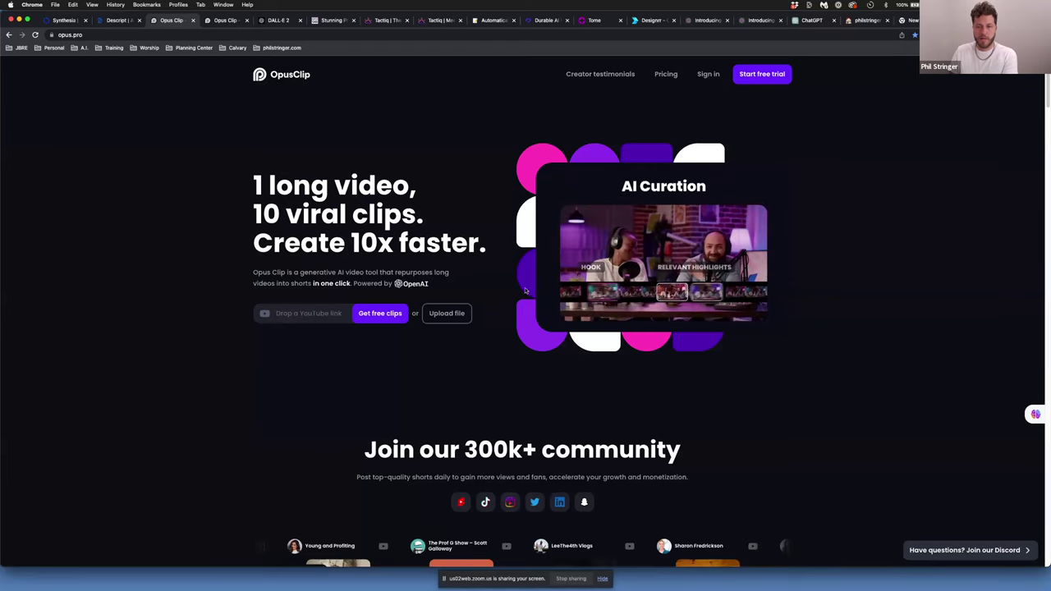
# Look through the OpusClip landing page from the community examples to the AI Curation (ClipGenius) section
pyautogui.scroll(-5, 558, 288)
pyautogui.scroll(-9, 527, 288)
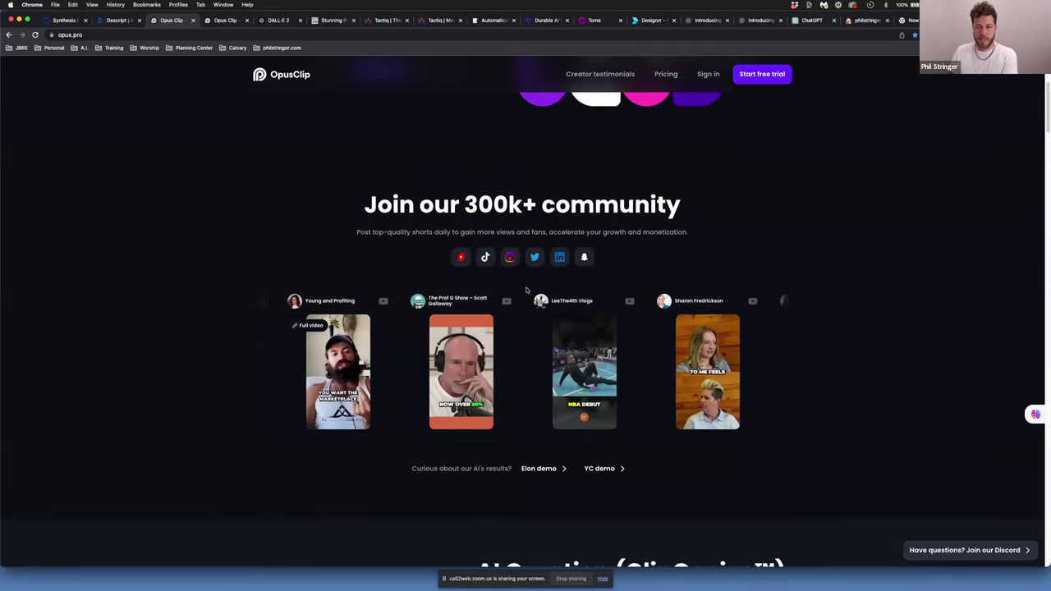
pyautogui.scroll(-4, 526, 289)
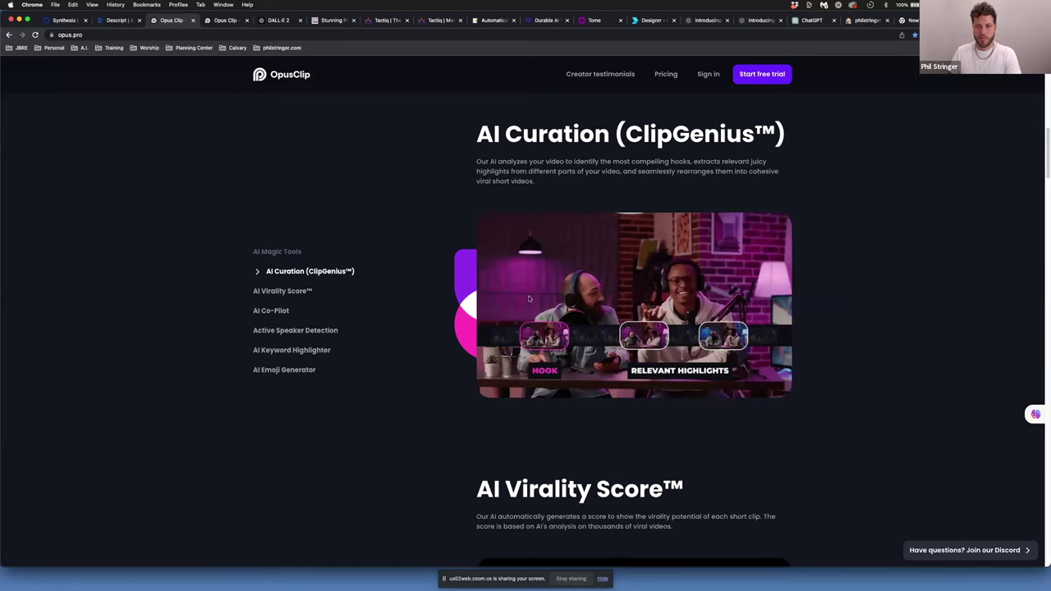
# Open the "01/18/23 - Team Meeting" project from the OpusClip dashboard and look through its ranked clips
pyautogui.click(228, 21)
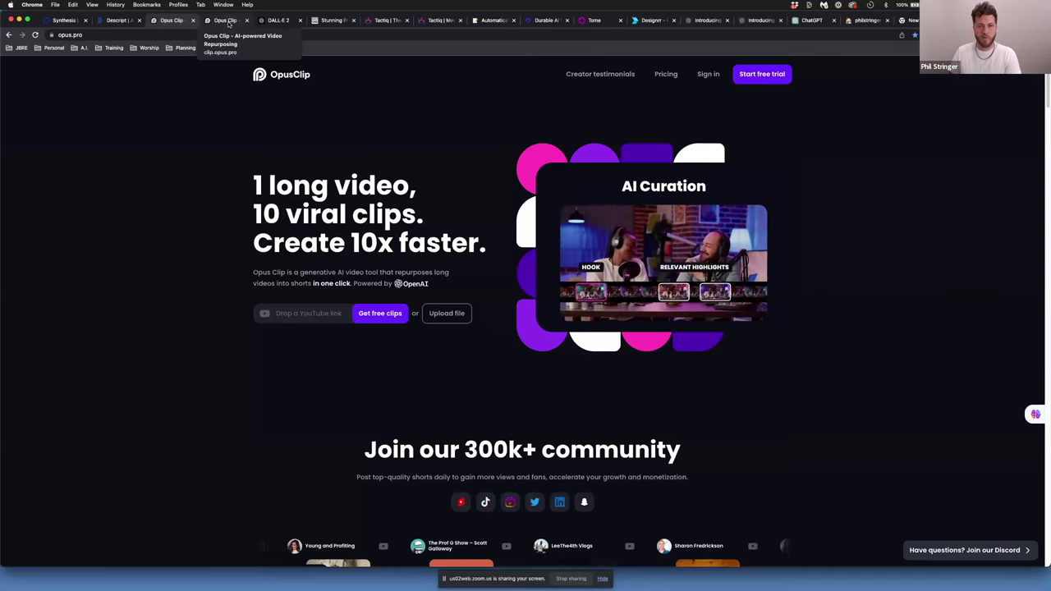
pyautogui.click(228, 21)
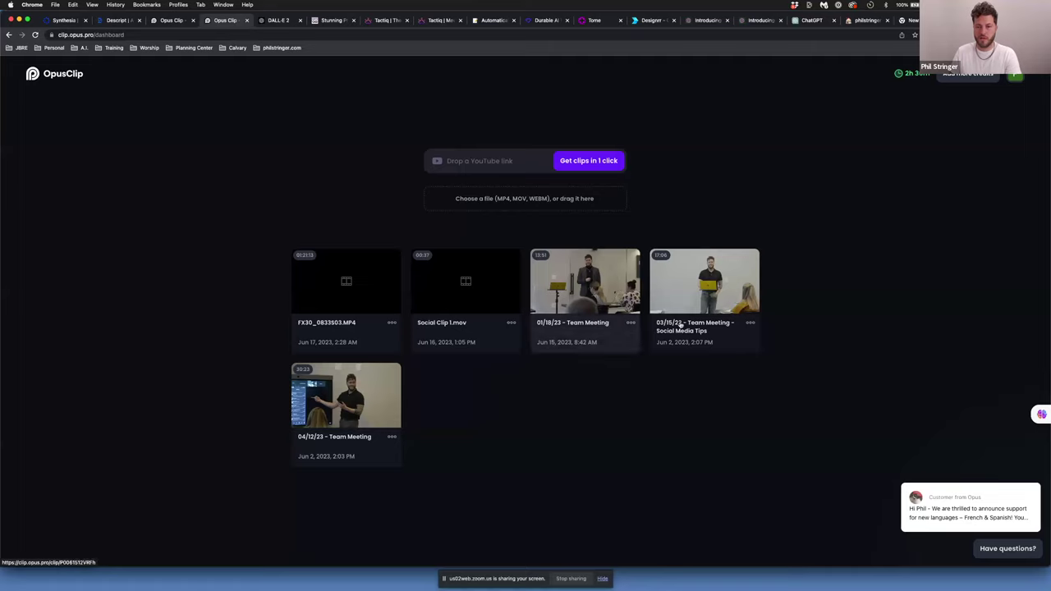
pyautogui.click(597, 330)
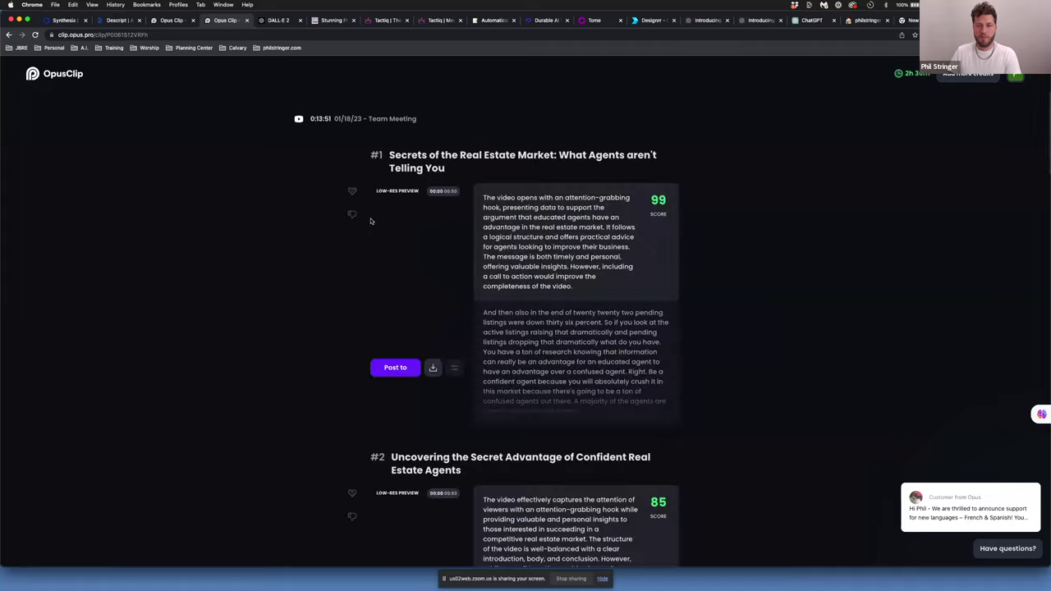
pyautogui.scroll(-10, 567, 207)
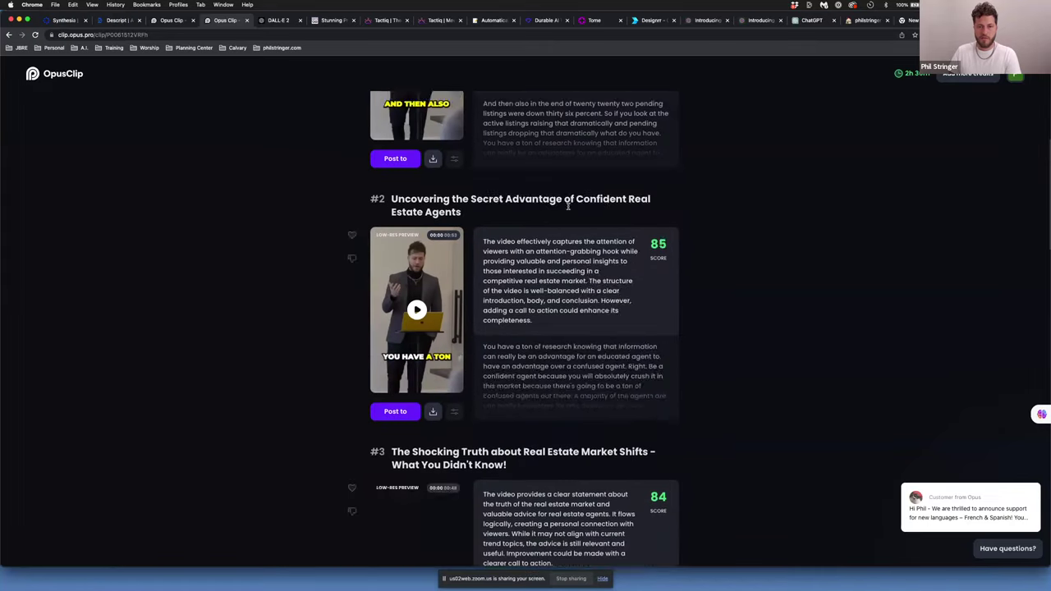
pyautogui.scroll(-5, 567, 206)
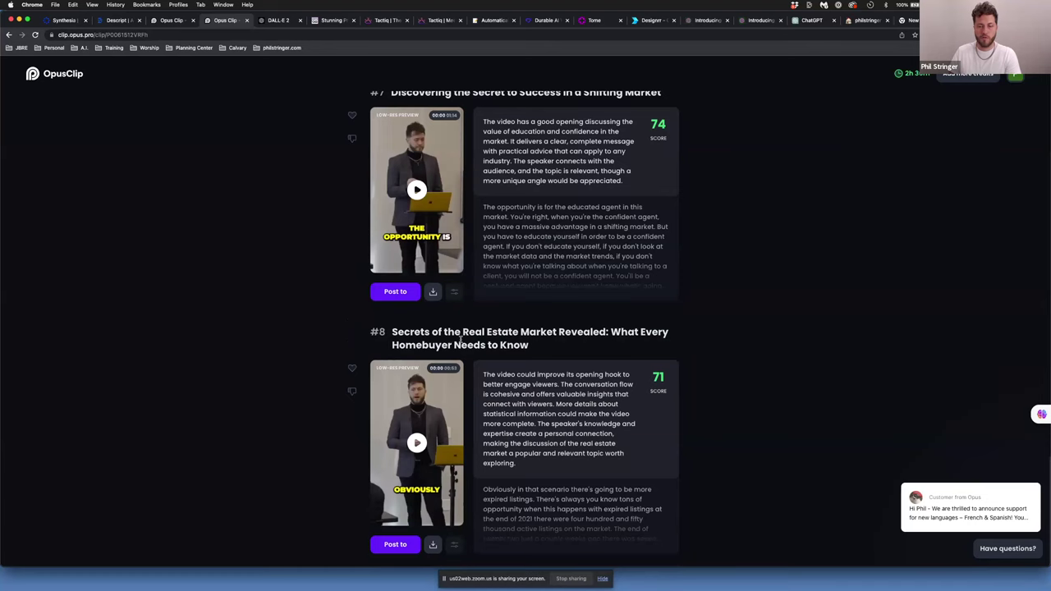
pyautogui.scroll(18, 471, 333)
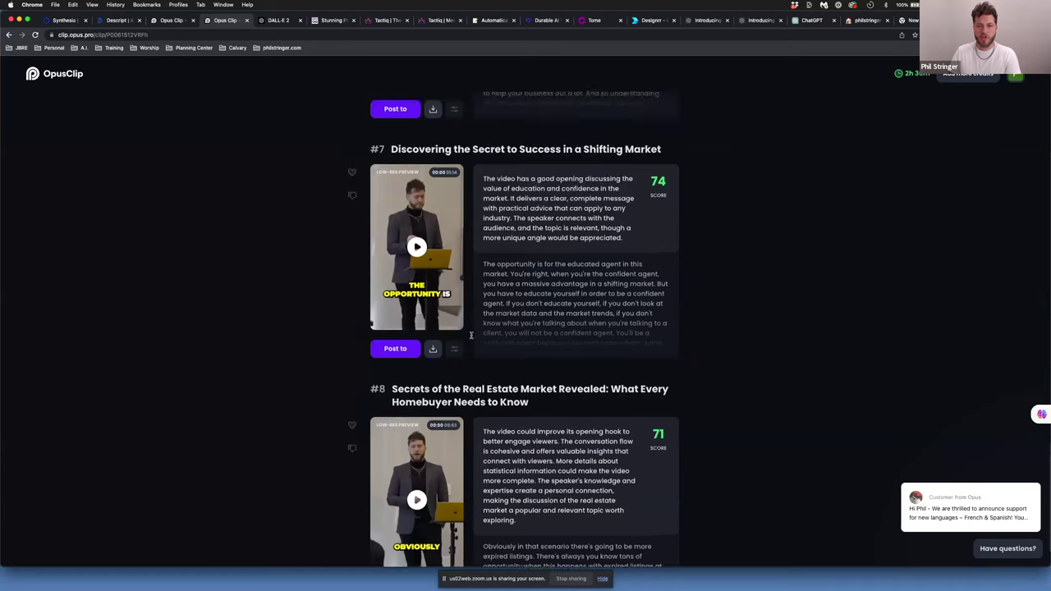
# Examine the virality score and its written explanation for clip #1, and compare them with the lower-ranked clips
pyautogui.moveTo(648, 204)
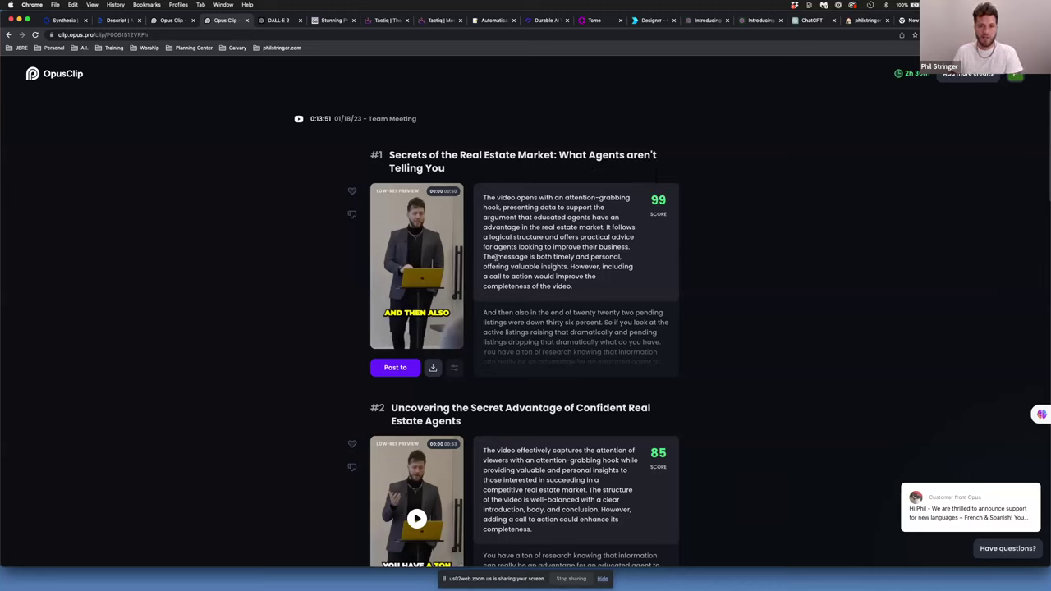
pyautogui.moveTo(482, 197); pyautogui.dragTo(577, 287)
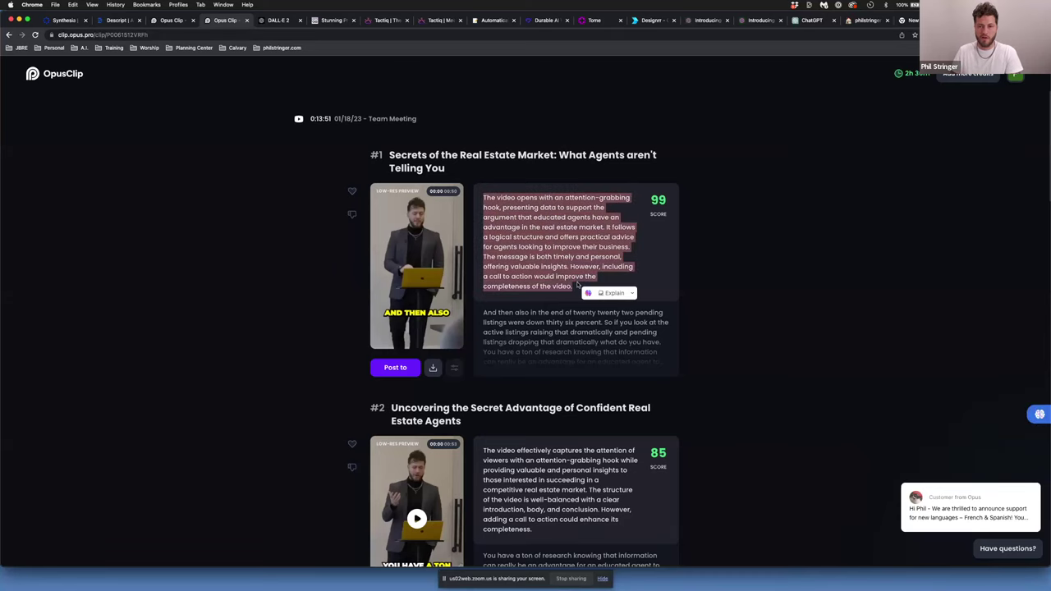
pyautogui.click(686, 265)
pyautogui.scroll(-15, 686, 265)
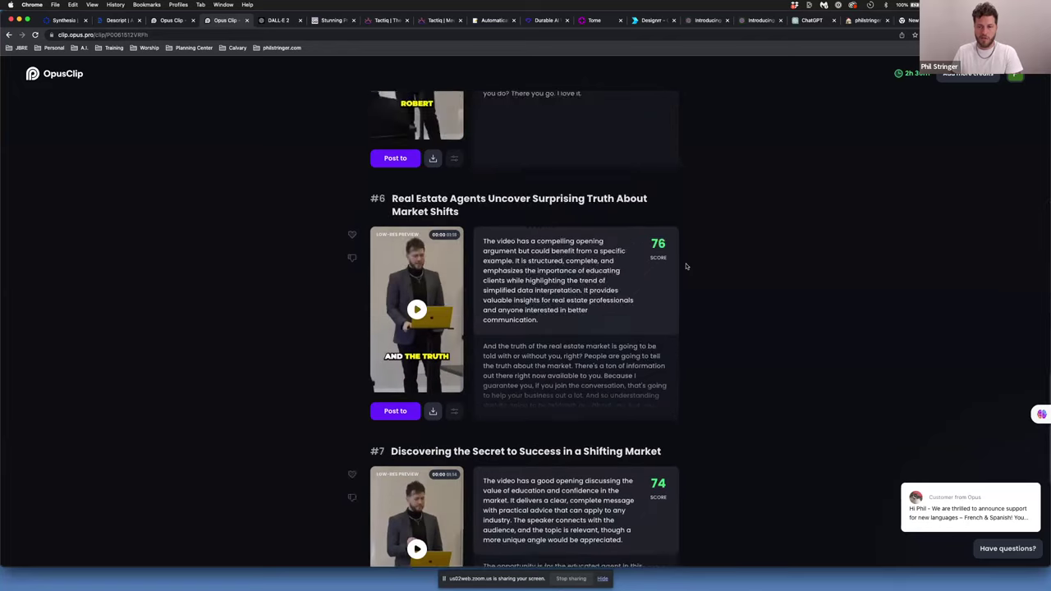
pyautogui.scroll(-5, 686, 266)
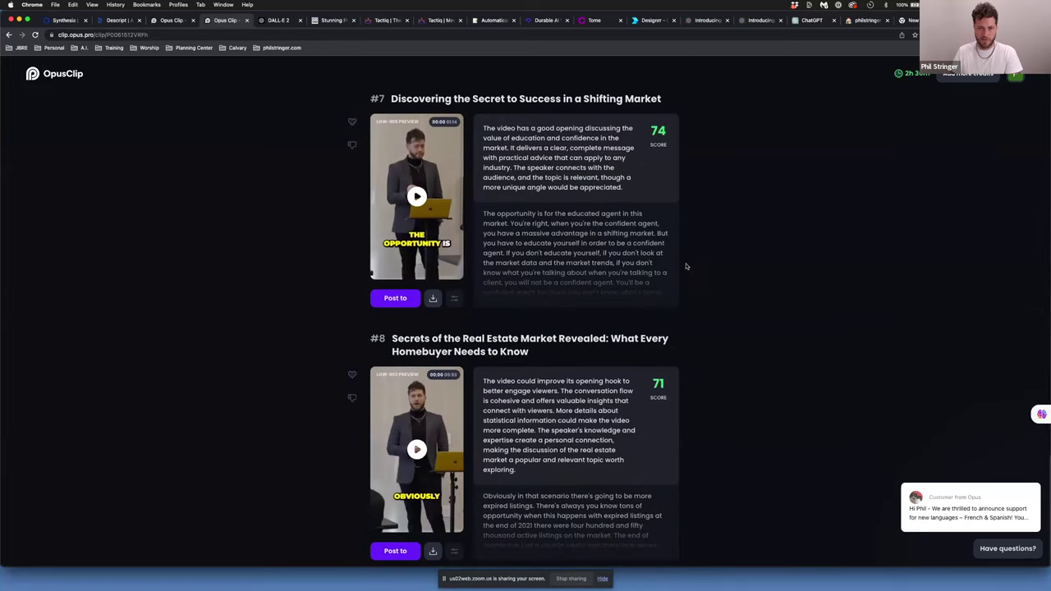
# Read the full transcript of clip #7, "Discovering the Secret to Success in a Shifting Market", and return to clip #1
pyautogui.scroll(2, 686, 266)
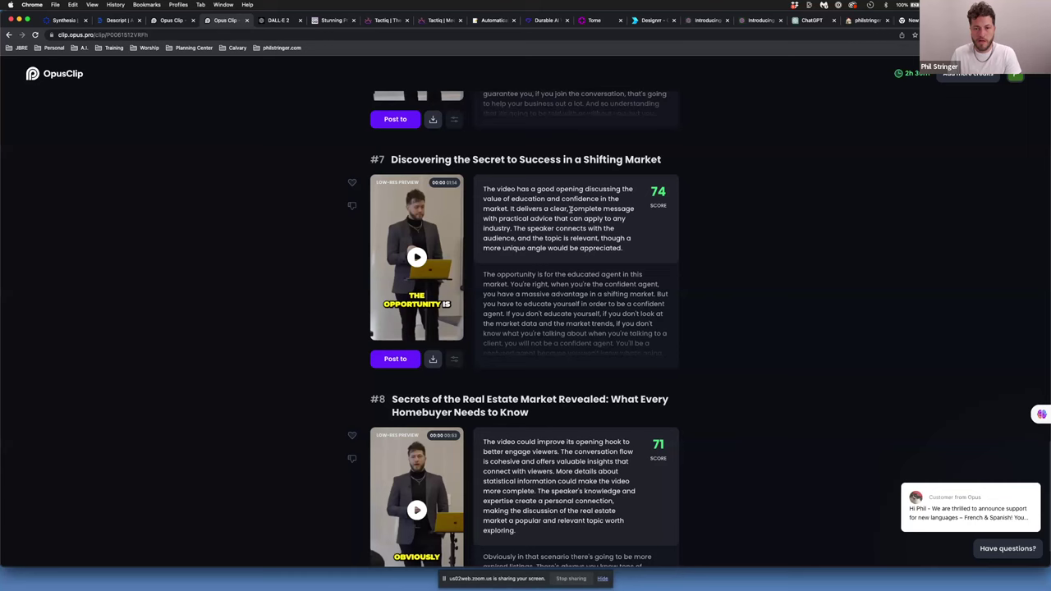
pyautogui.moveTo(553, 301)
pyautogui.moveTo(483, 276); pyautogui.dragTo(645, 493)
pyautogui.click(474, 447)
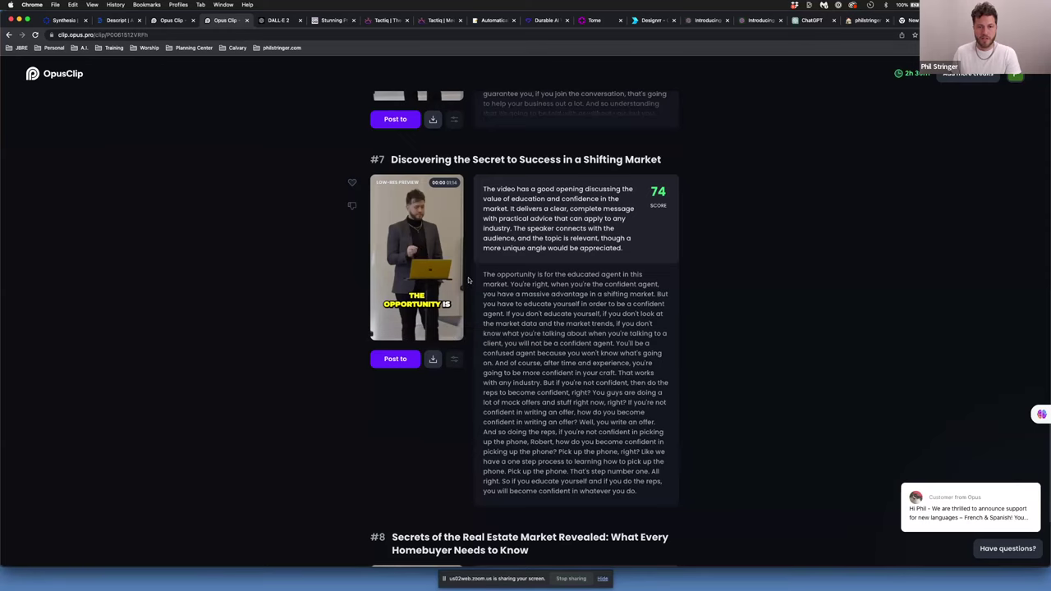
pyautogui.scroll(2, 469, 279)
pyautogui.scroll(5, 469, 279)
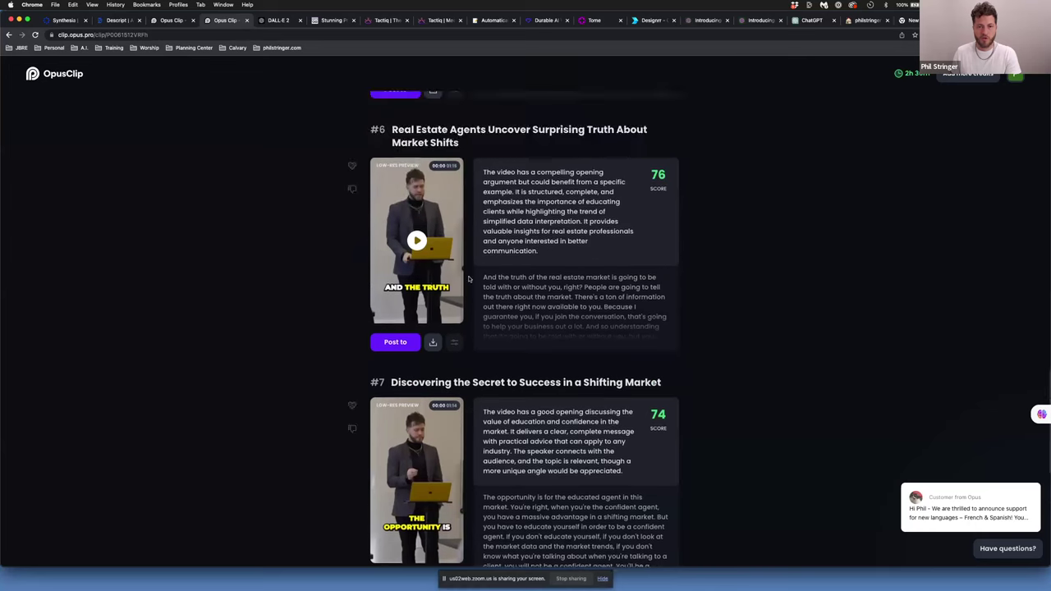
pyautogui.scroll(8, 468, 279)
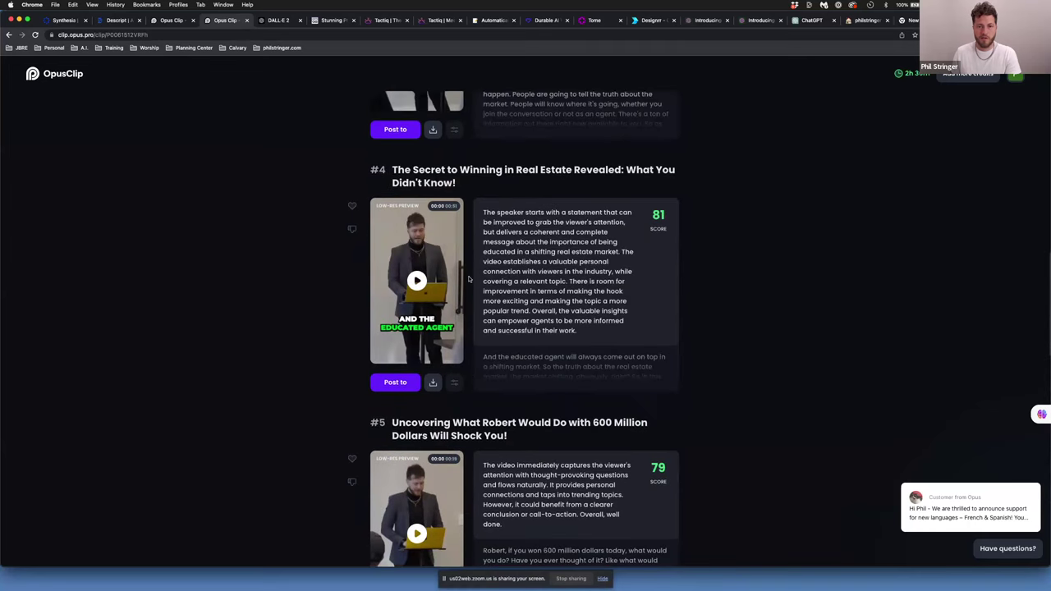
pyautogui.scroll(7, 469, 279)
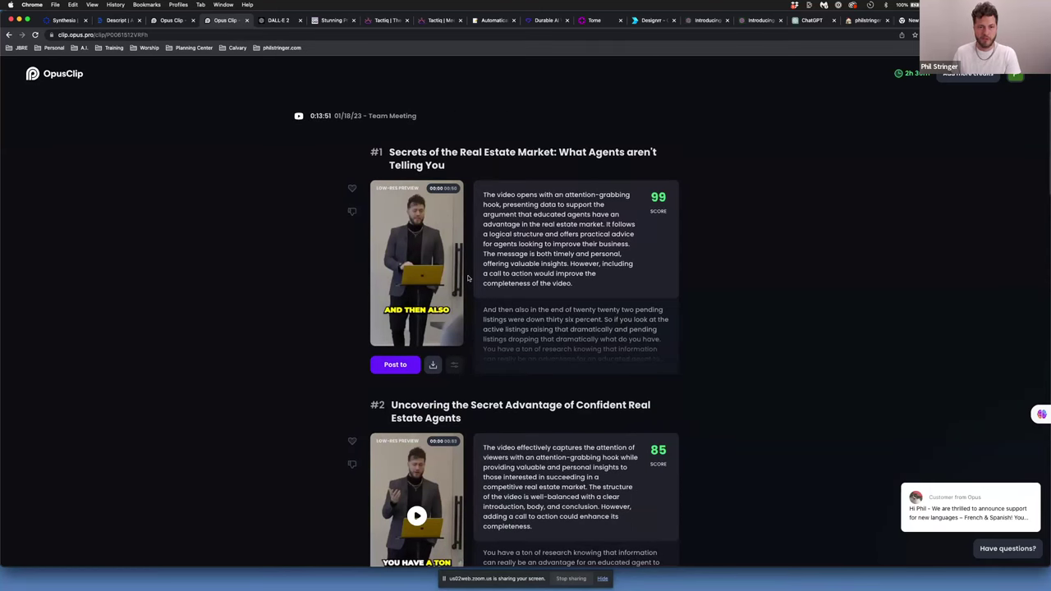
# Switch to DALL·E 2, generate images from the description "Purple racoon that is swimming in the ocean", and return to the DALL·E start page
pyautogui.click(283, 20)
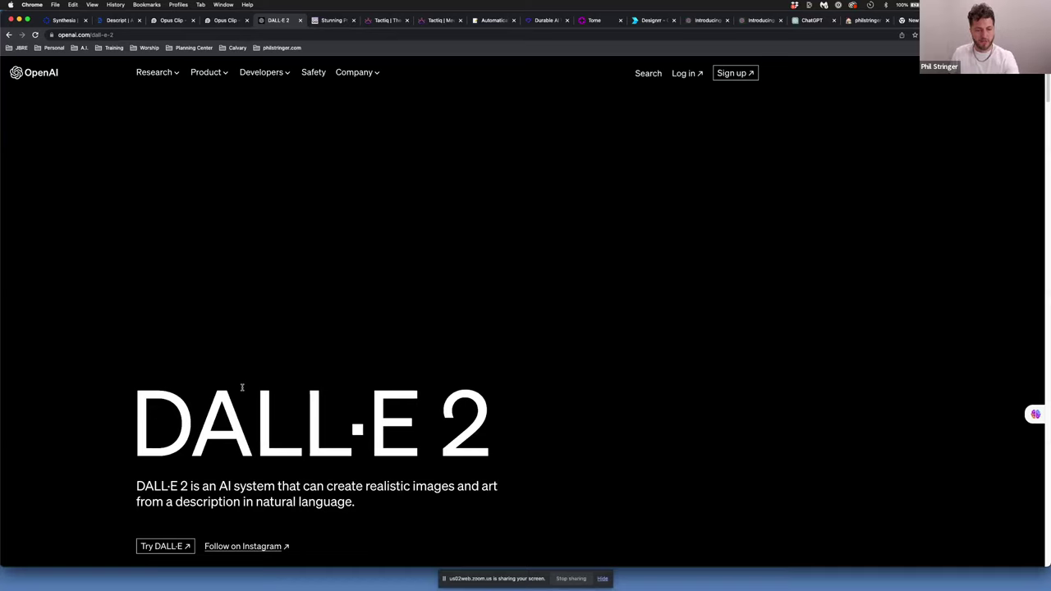
pyautogui.click(165, 546)
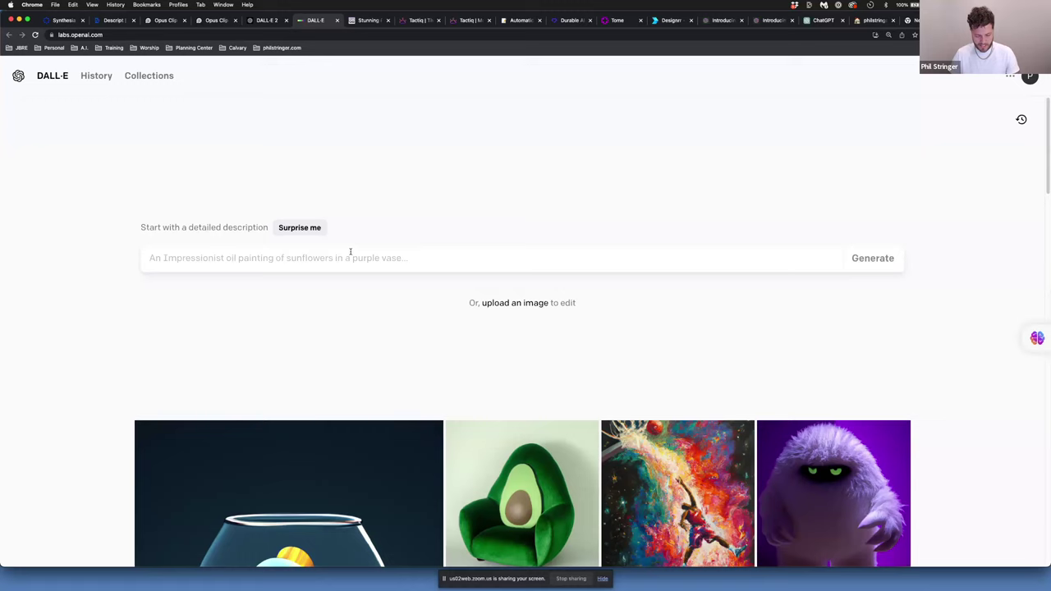
pyautogui.write('Pur')
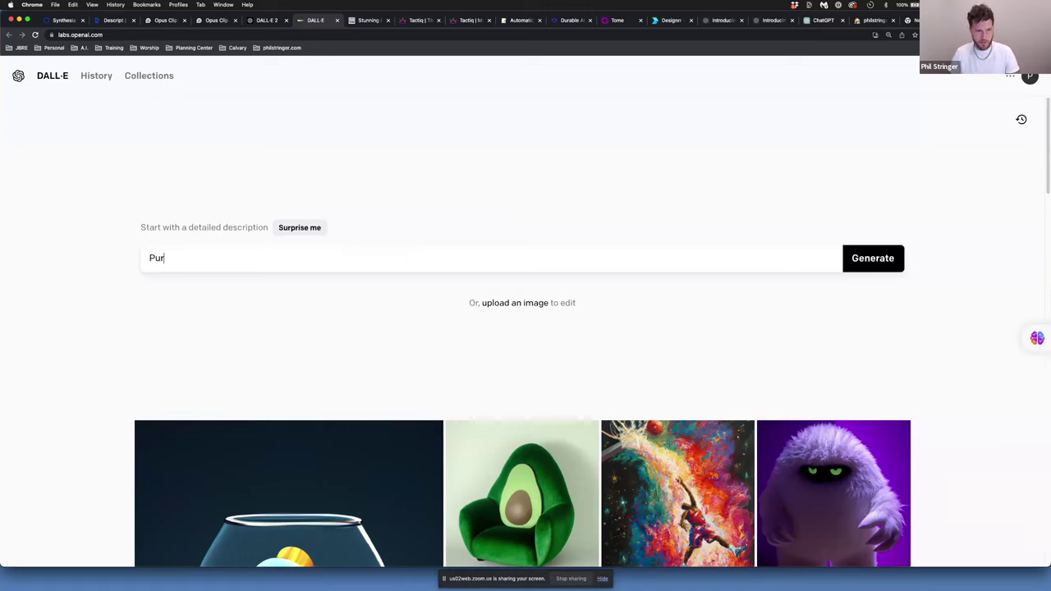
pyautogui.write('ple racoon that')
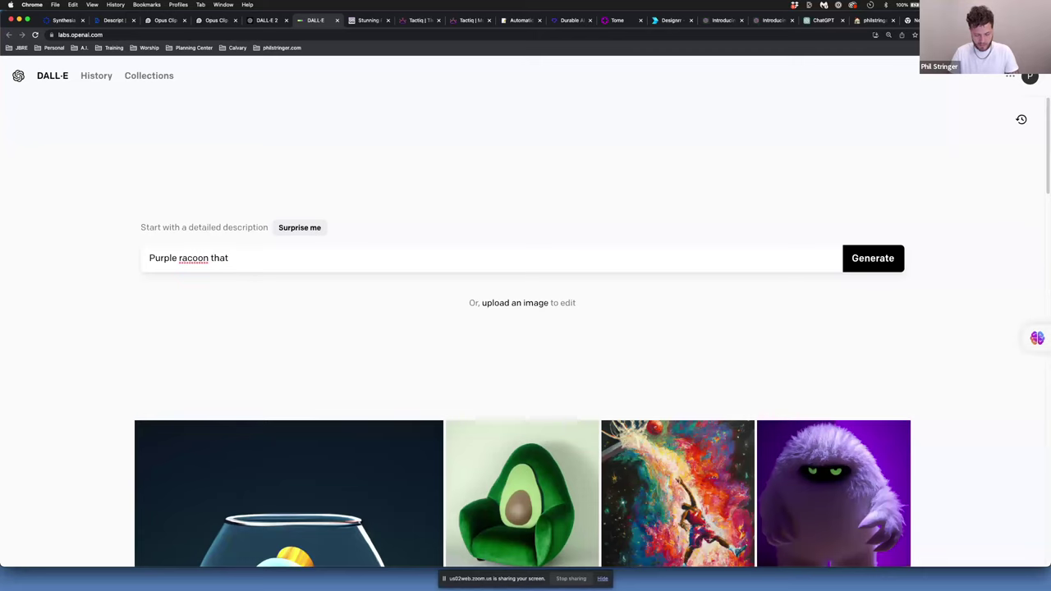
pyautogui.write(' is swimming in the ocean')
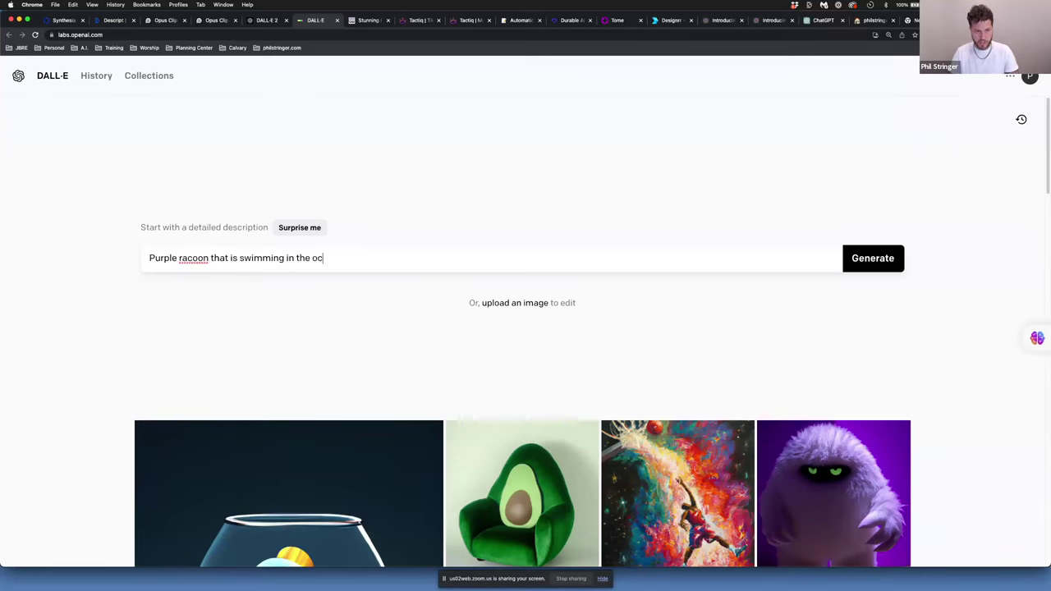
pyautogui.press('Return')
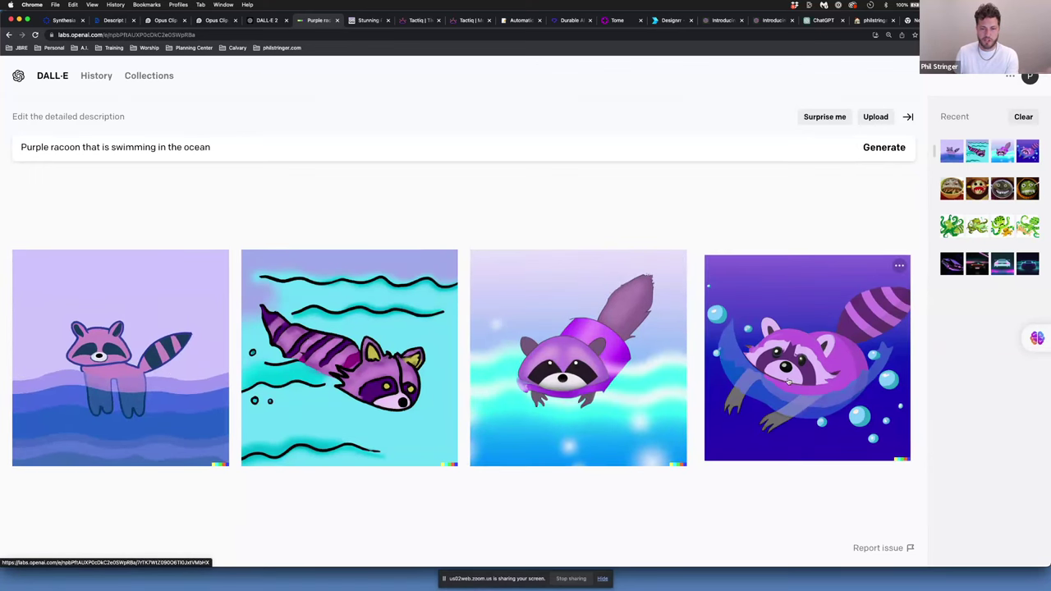
pyautogui.click(45, 78)
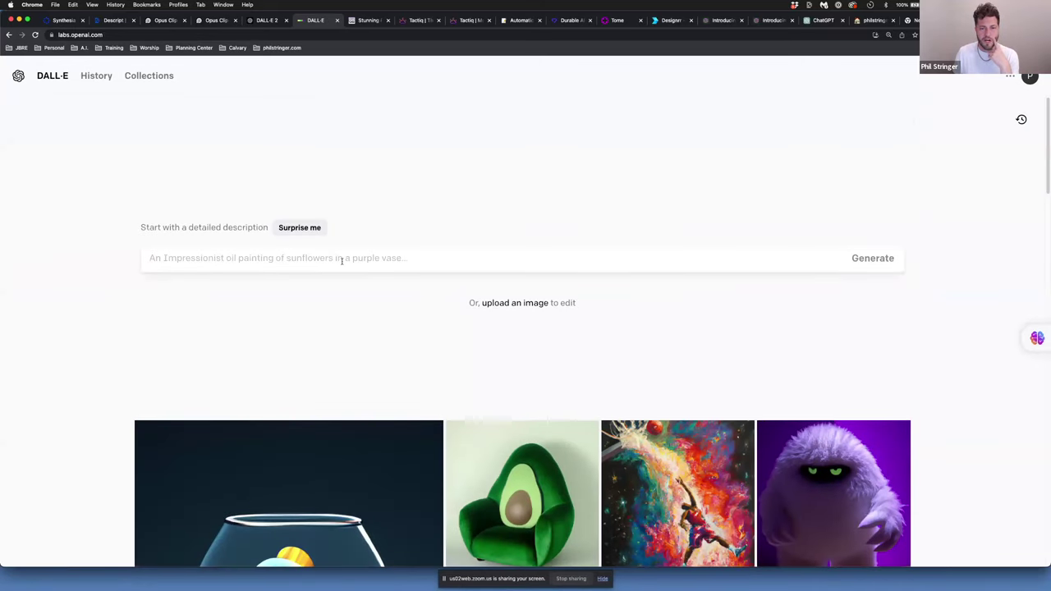
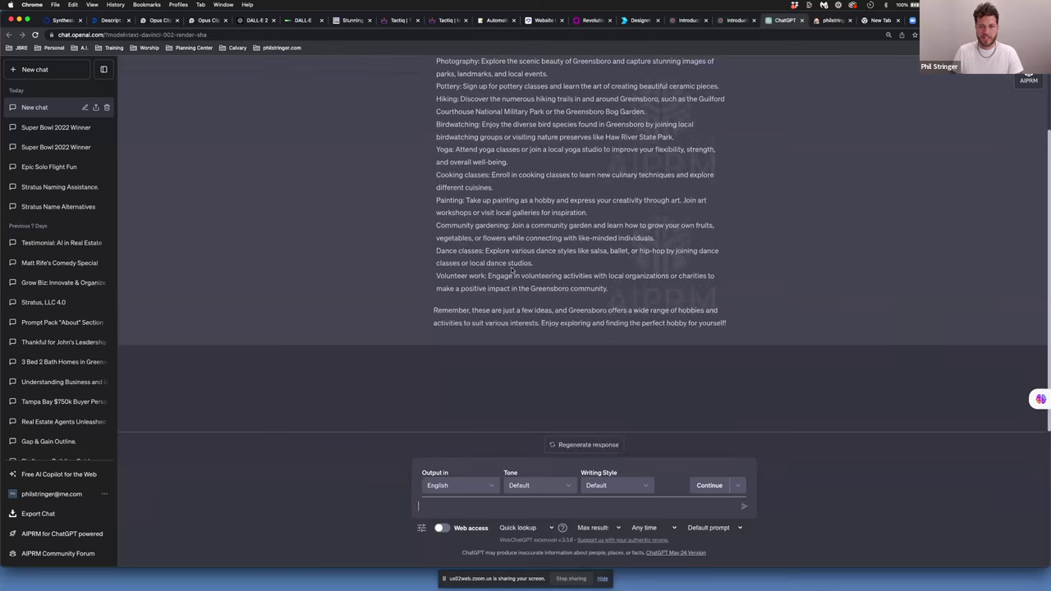
# Review the ChatGPT list of ten hobbies, highlighting the Greensboro Bog Garden mention and the "in Greensboro NC" part of the prompt
pyautogui.scroll(2, 450, 127)
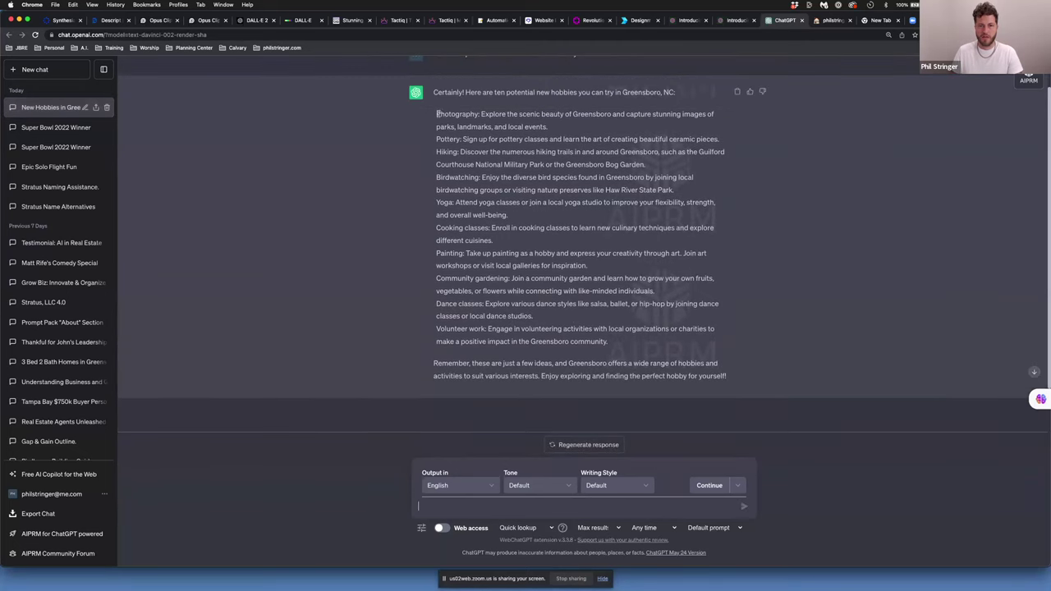
pyautogui.moveTo(547, 164); pyautogui.dragTo(646, 165)
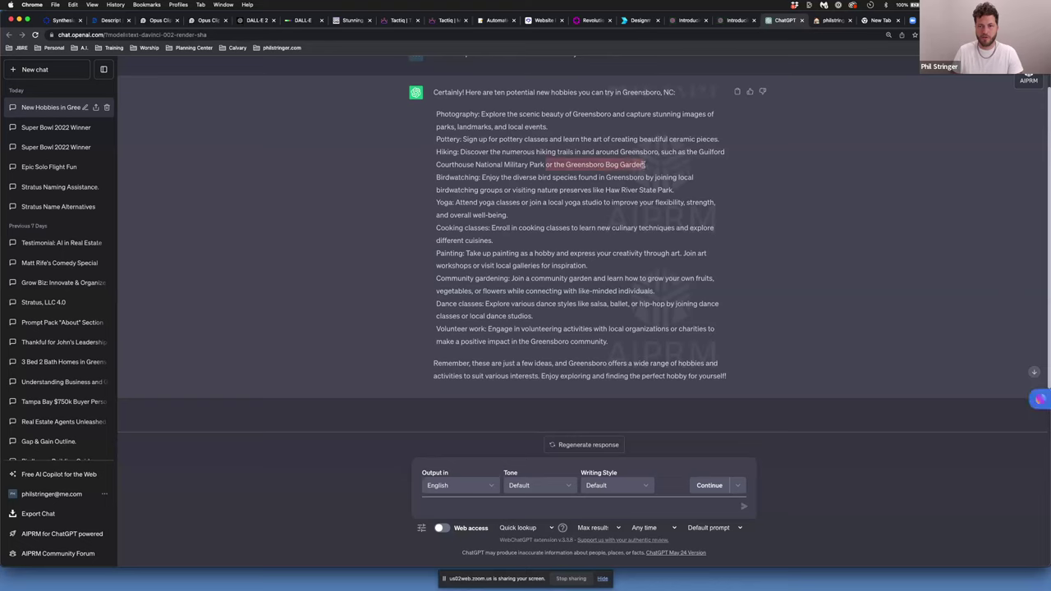
pyautogui.click(570, 171)
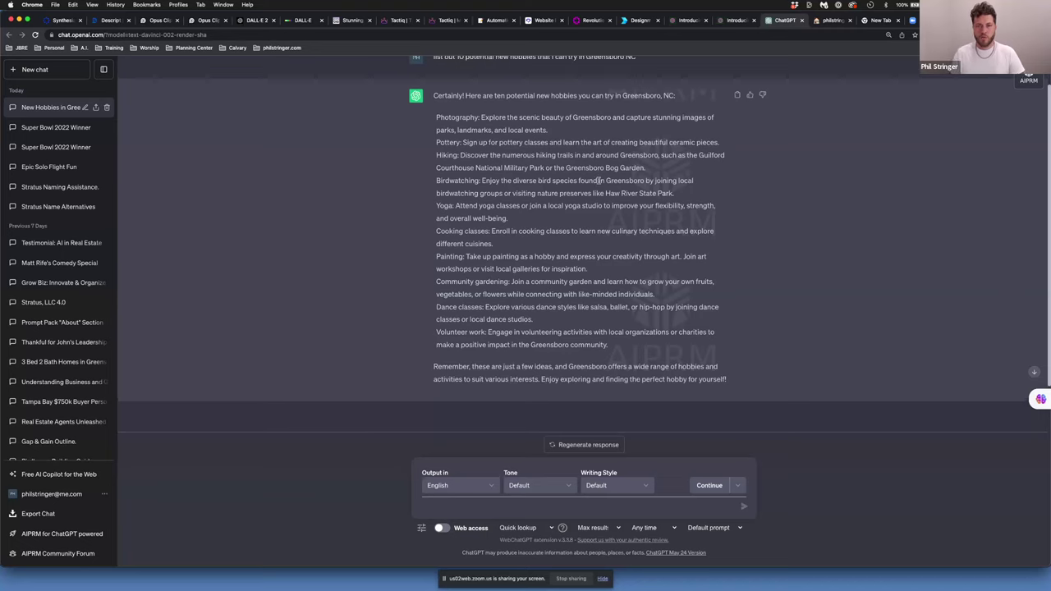
pyautogui.scroll(1, 534, 123)
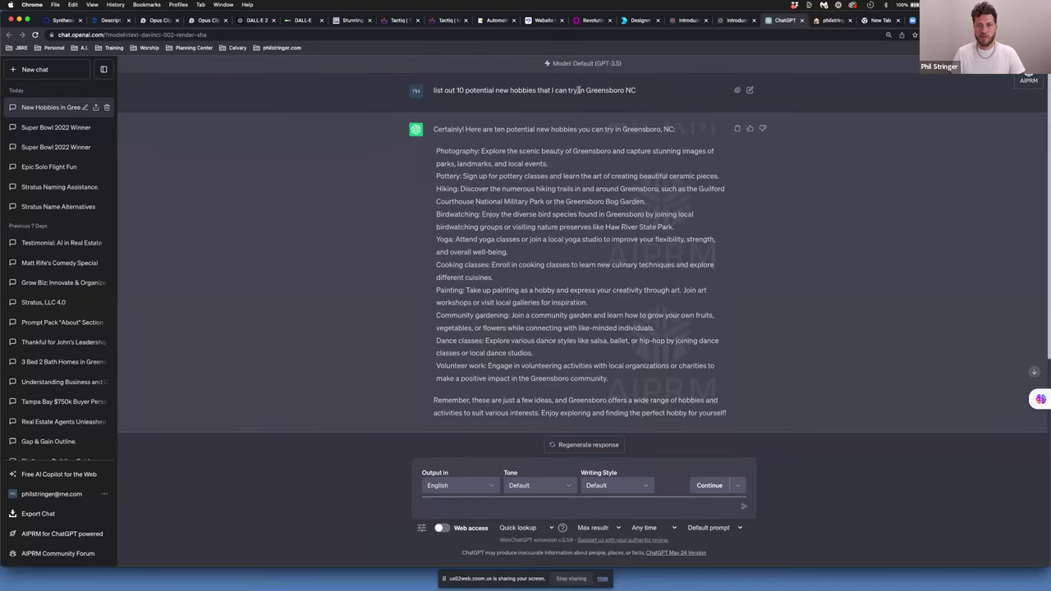
pyautogui.moveTo(579, 90); pyautogui.dragTo(639, 92)
pyautogui.click(611, 102)
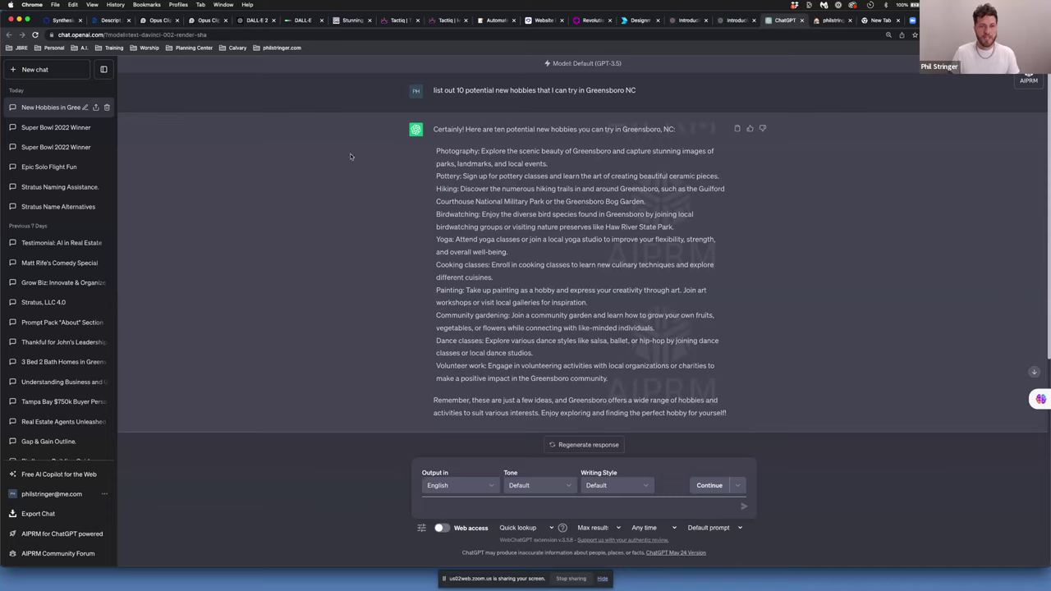
# In a new chat, submit "write me a 1,000 word blog about the benefits of home staging when listing your home" and skim the generated blog
pyautogui.click(62, 75)
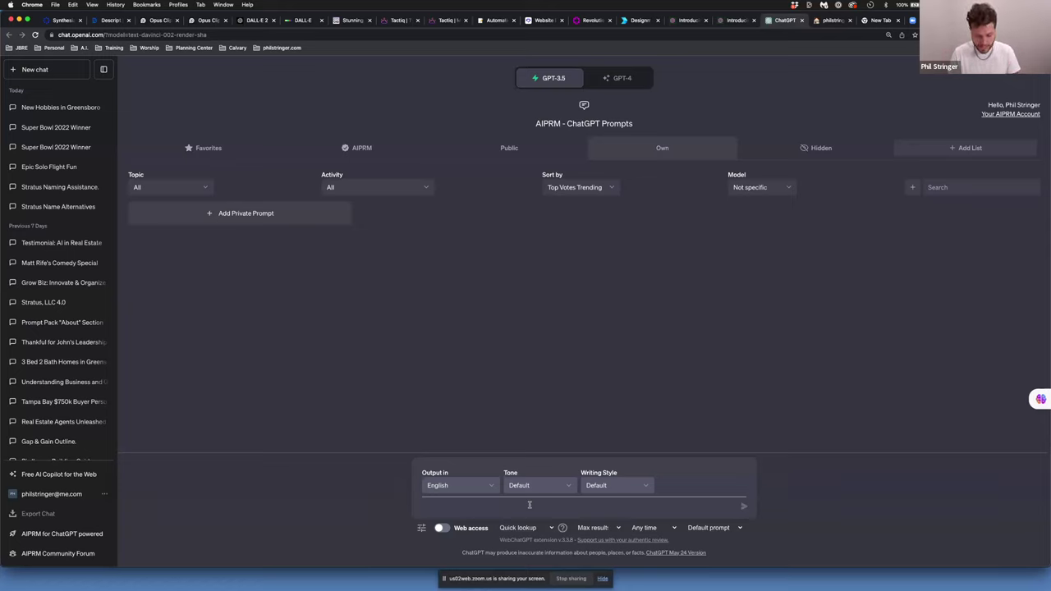
pyautogui.write('write m')
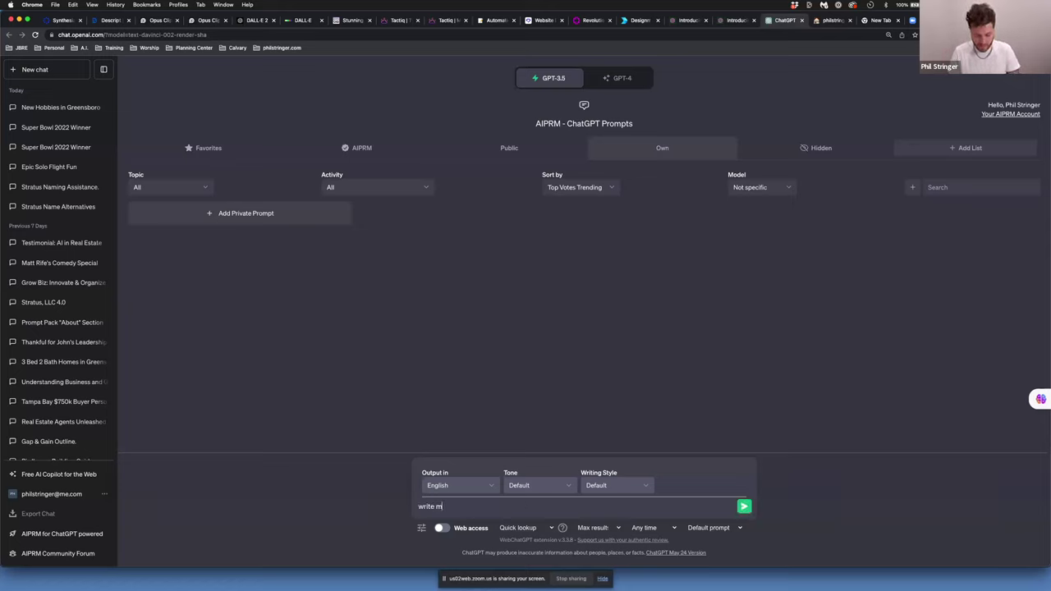
pyautogui.write('e a b1,000')
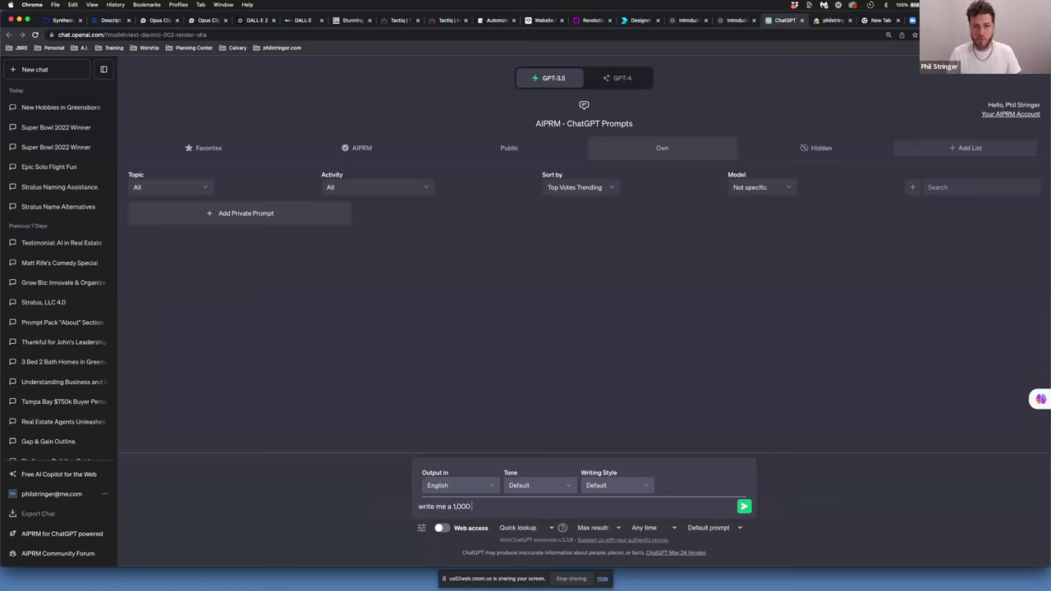
pyautogui.write(' word b')
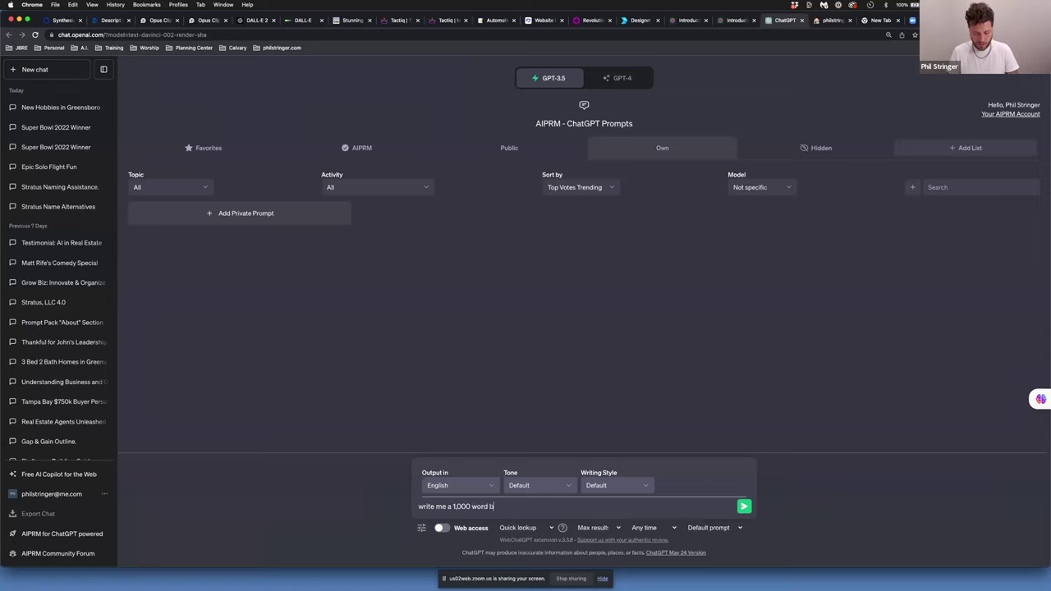
pyautogui.write('log about the ben')
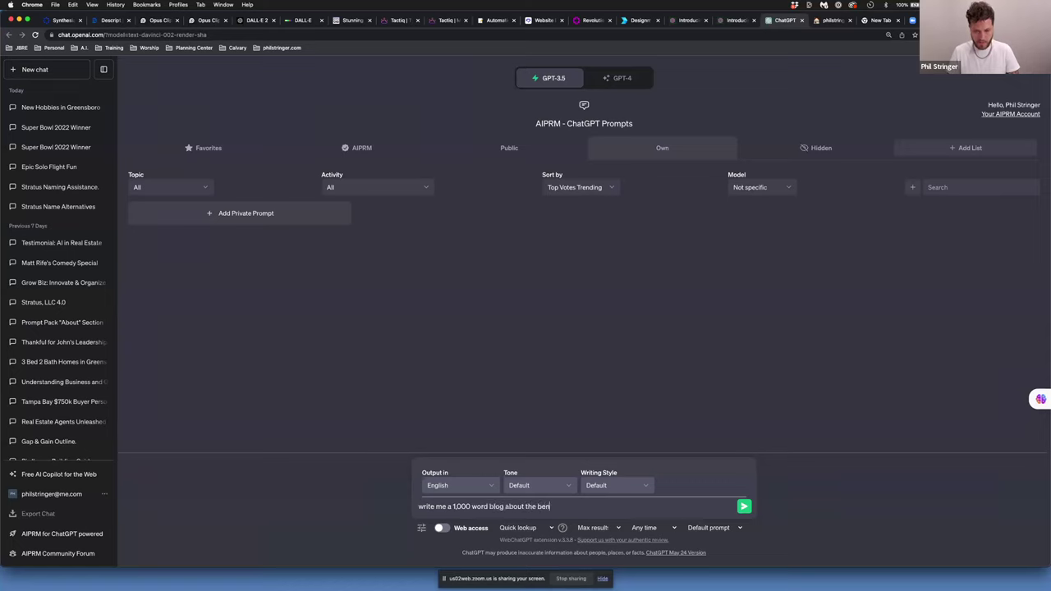
pyautogui.write('efits of home staging when listing your home')
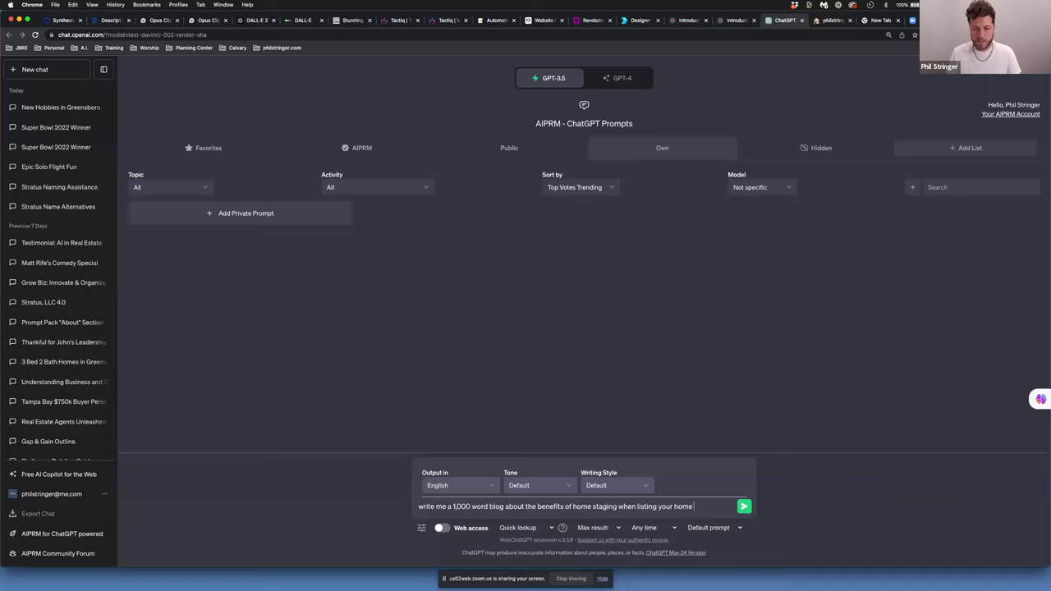
pyautogui.press('Return')
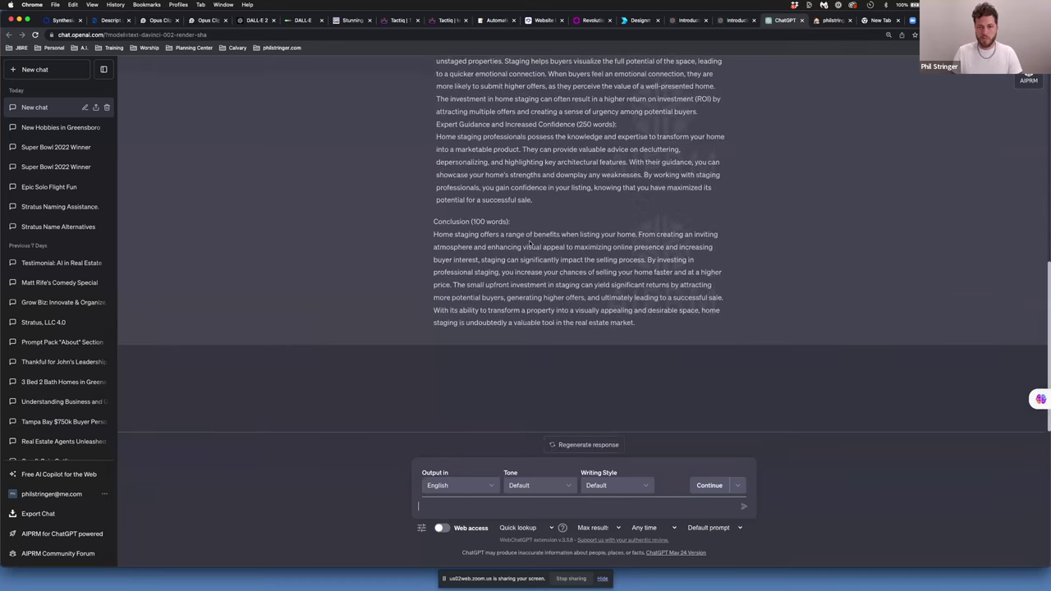
pyautogui.scroll(15, 530, 244)
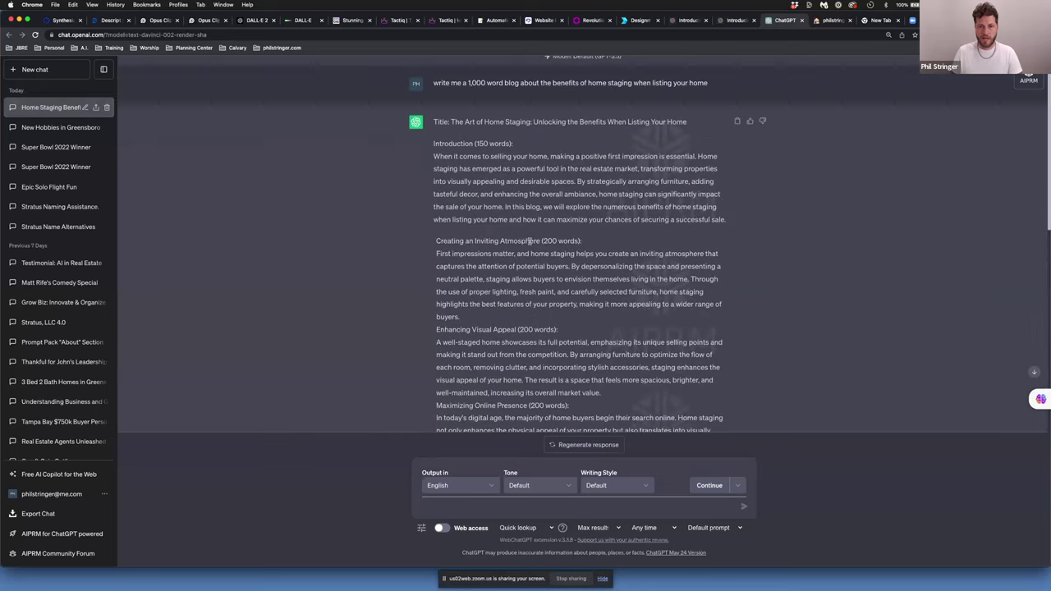
pyautogui.scroll(-15, 530, 244)
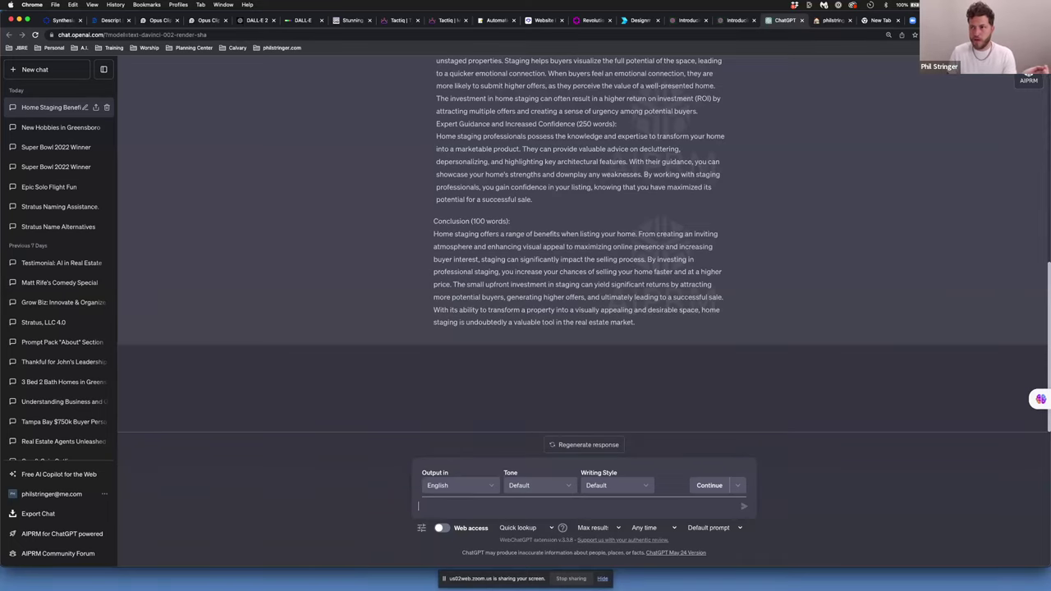
# On the presenter's website in a new browser tab, open the blog post "Time Blocking: Get More Done and Improve Productivity" and copy its full text
pyautogui.hotkey('ctrl', 't')
pyautogui.write('philstringer.com')
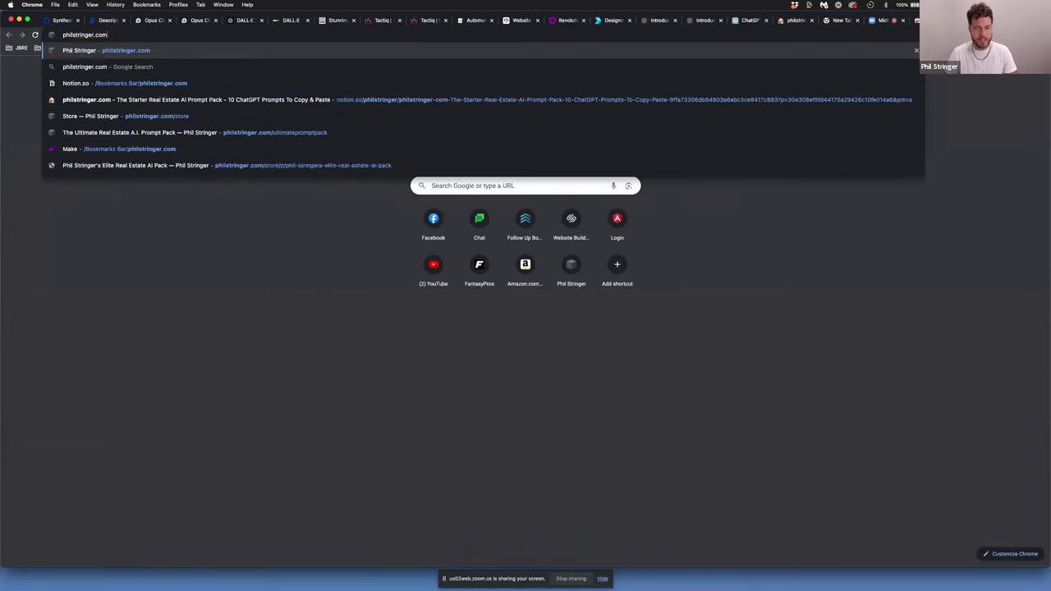
pyautogui.press('Return')
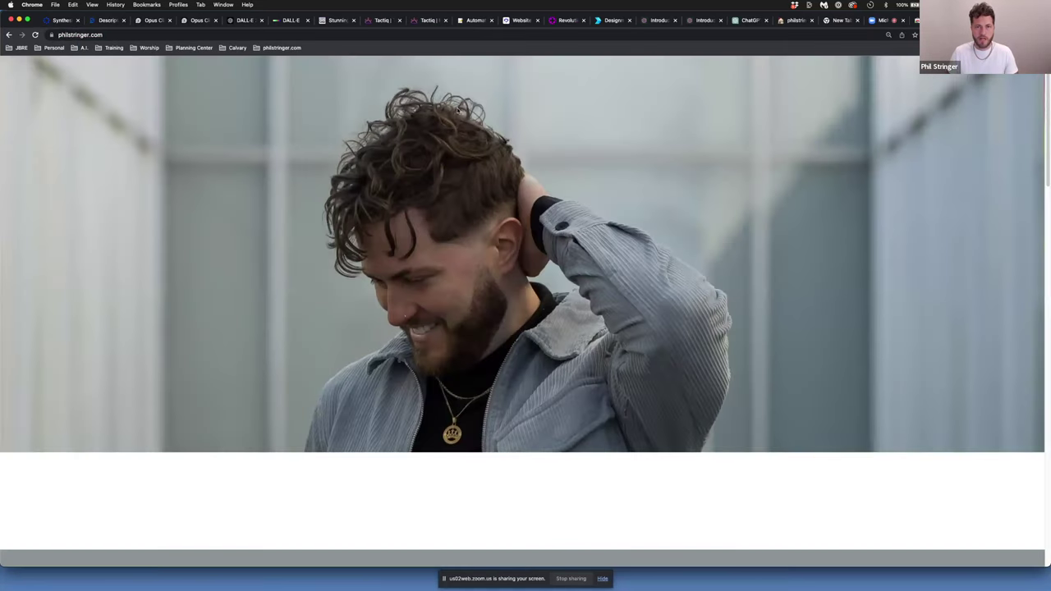
pyautogui.click(512, 80)
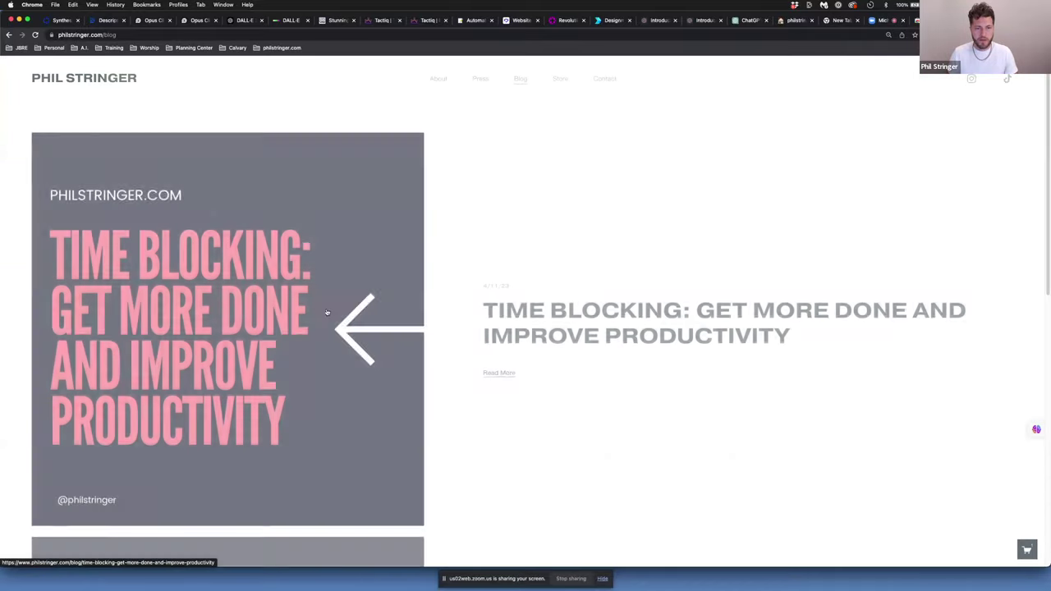
pyautogui.click(313, 313)
pyautogui.moveTo(276, 321); pyautogui.dragTo(602, 229)
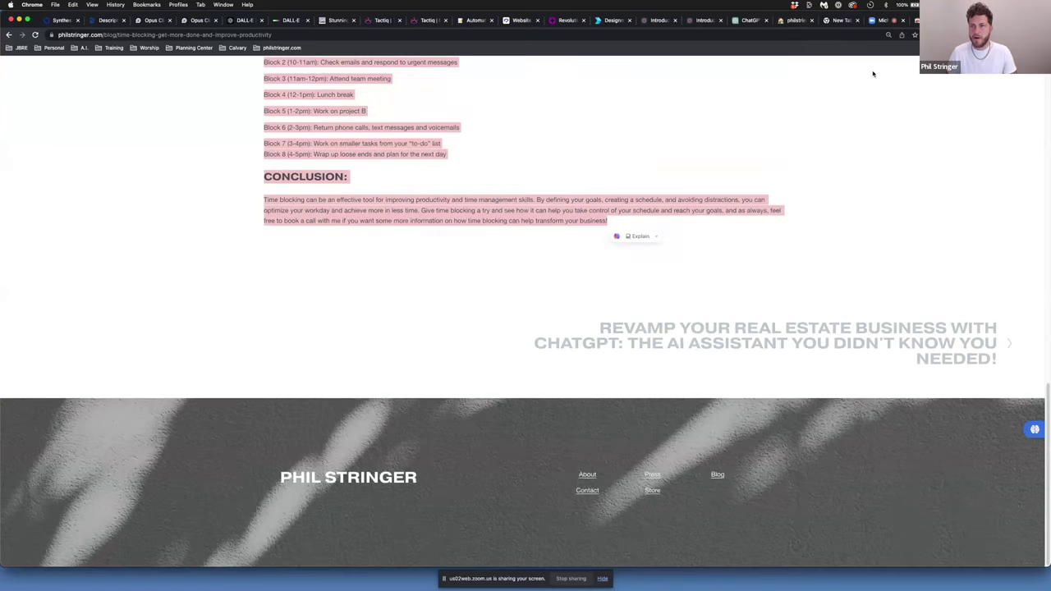
# Switch back to ChatGPT and, in a new chat, ask for feedback on making the pasted time blocking blog more engaging for the audience
pyautogui.click(748, 20)
pyautogui.click(51, 71)
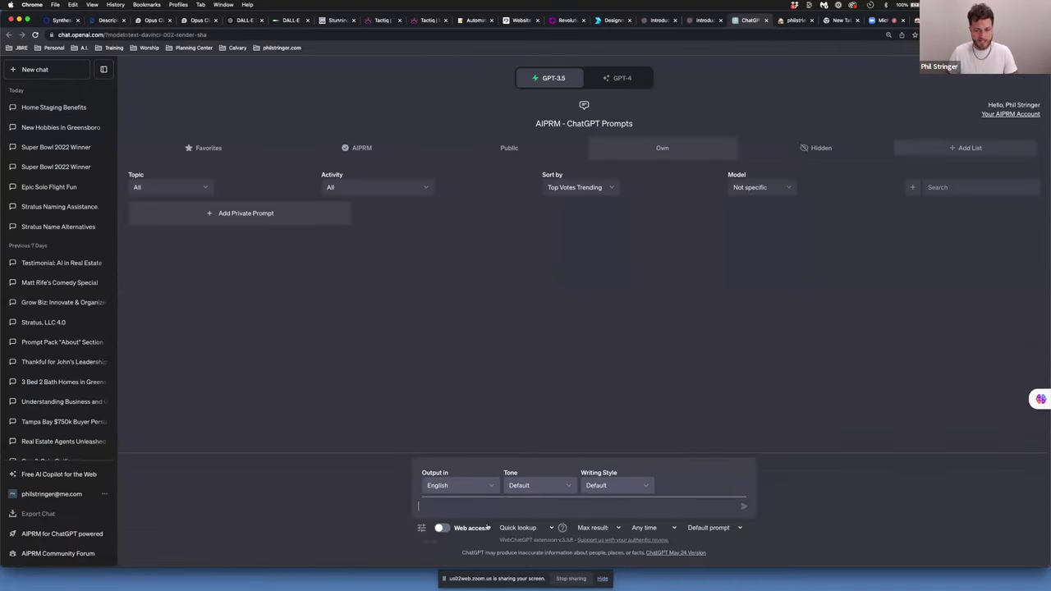
pyautogui.write('I wrote a')
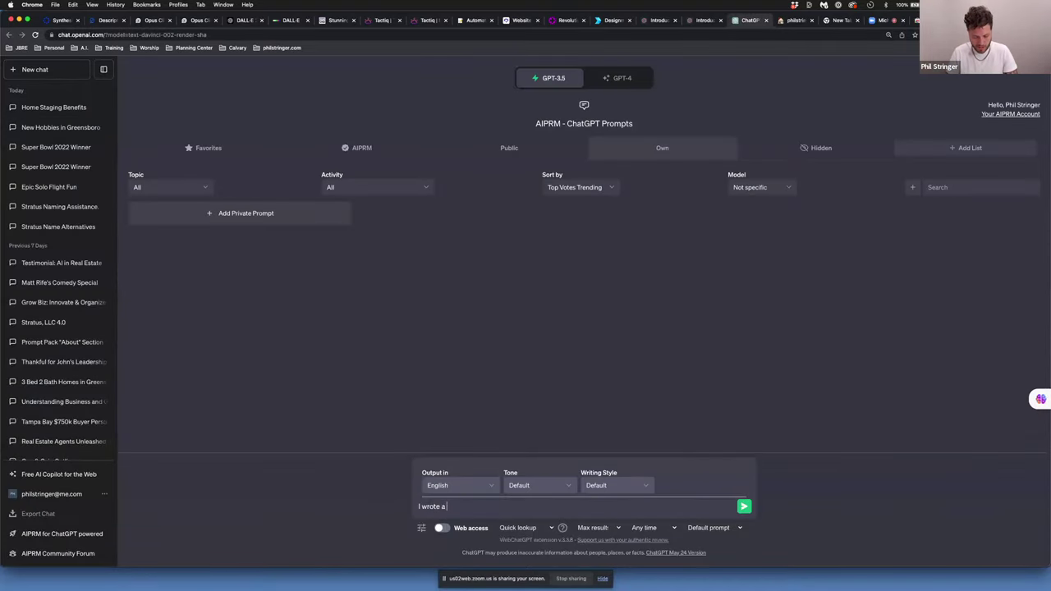
pyautogui.write(' blog about time blocking, can you give me some fee')
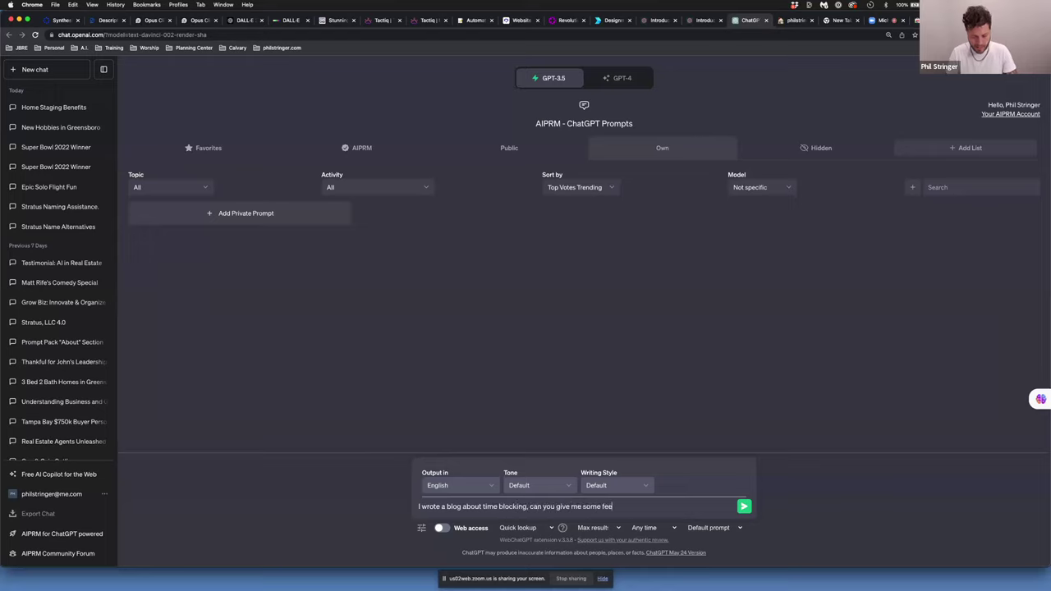
pyautogui.write("dback on how I couldv'e made it")
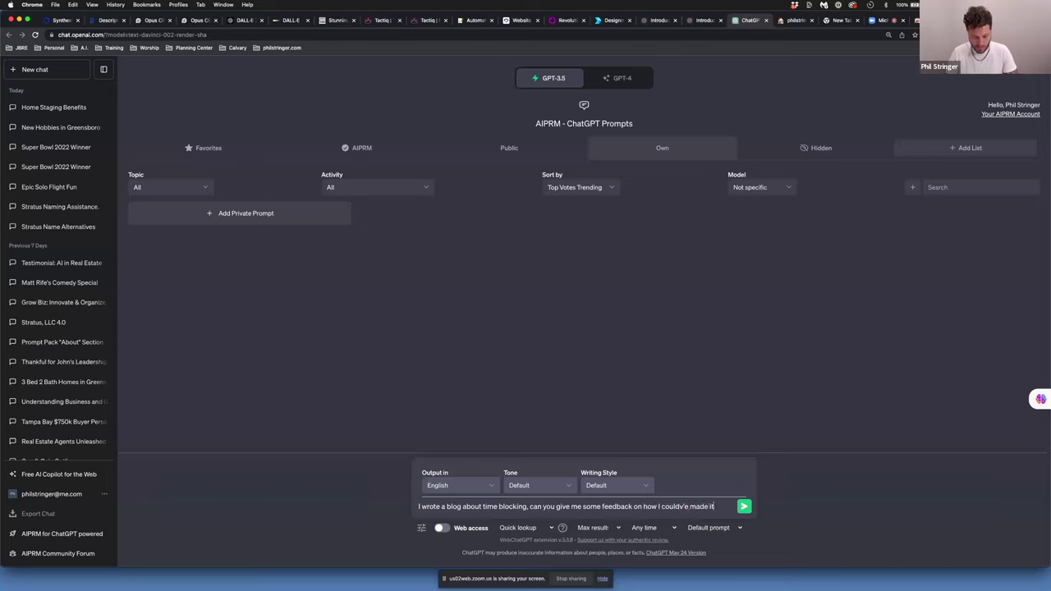
pyautogui.write(' more engaging for my')
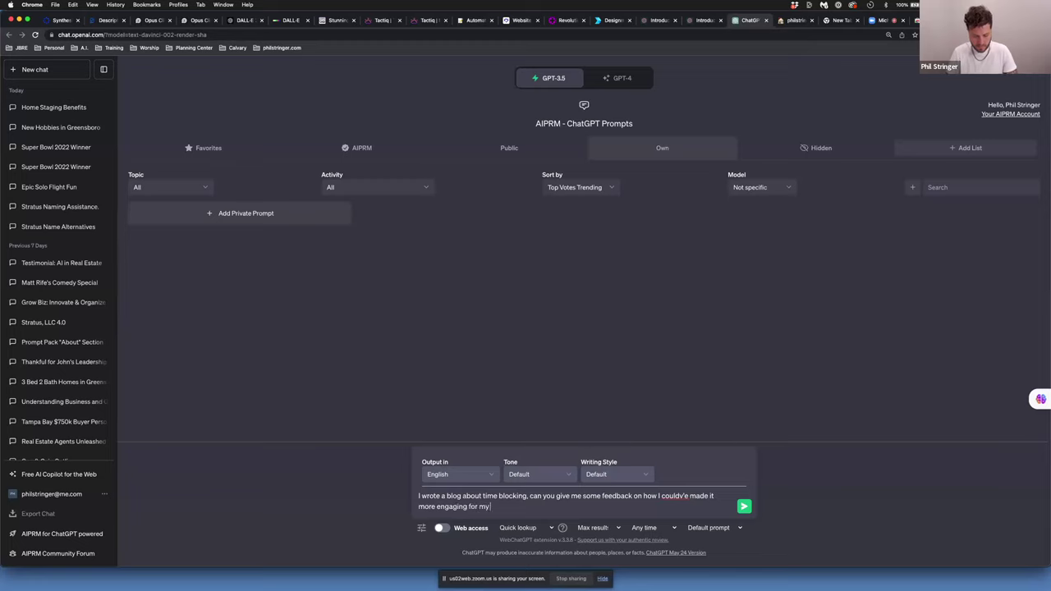
pyautogui.write(' audience??')
pyautogui.press('super+v')
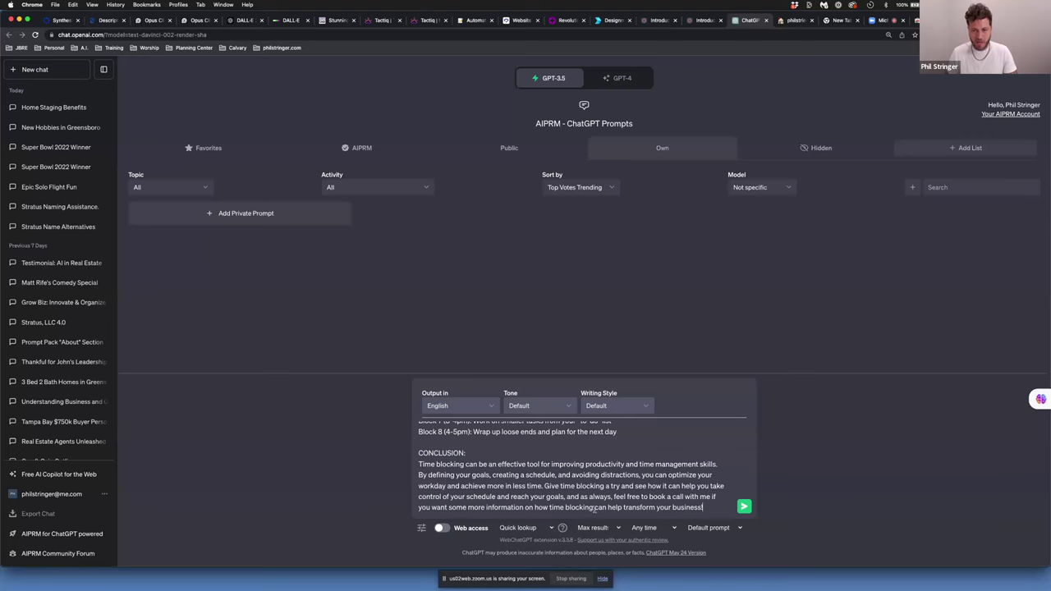
pyautogui.press('Return')
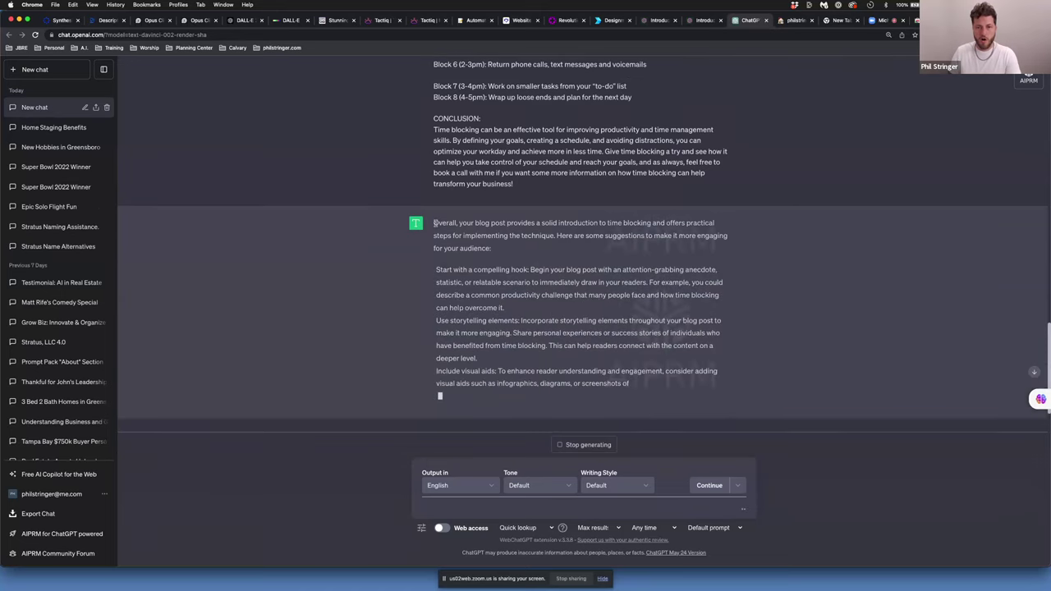
# Review ChatGPT's feedback on the time blocking blog, highlighting "suggestions to make it more engaging" and the visual aids tip
pyautogui.moveTo(605, 236); pyautogui.dragTo(726, 237)
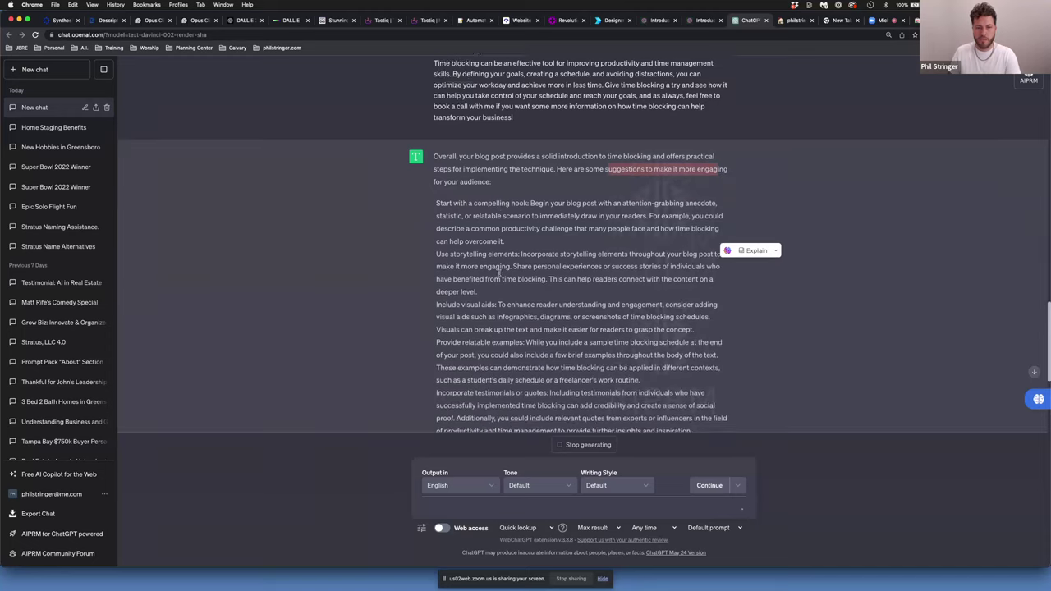
pyautogui.moveTo(451, 266); pyautogui.dragTo(495, 266)
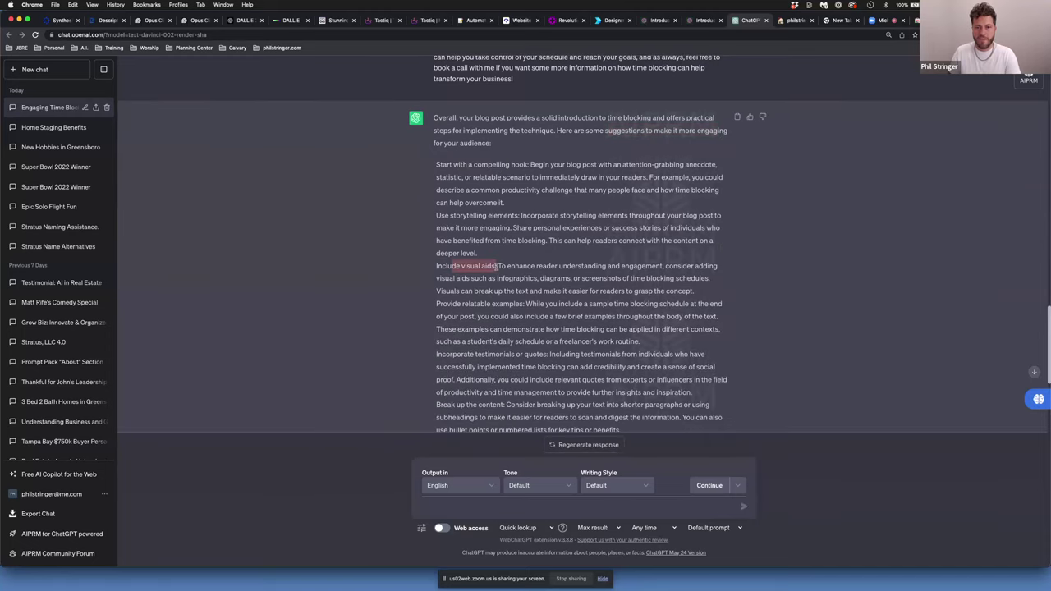
pyautogui.scroll(-5, 494, 280)
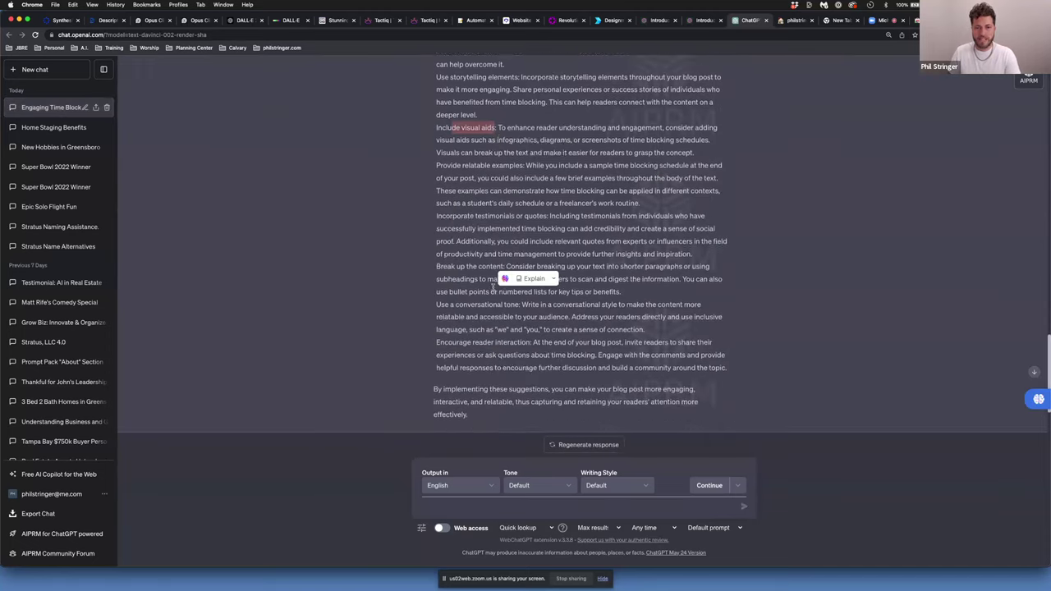
pyautogui.scroll(3, 493, 289)
pyautogui.scroll(10, 493, 289)
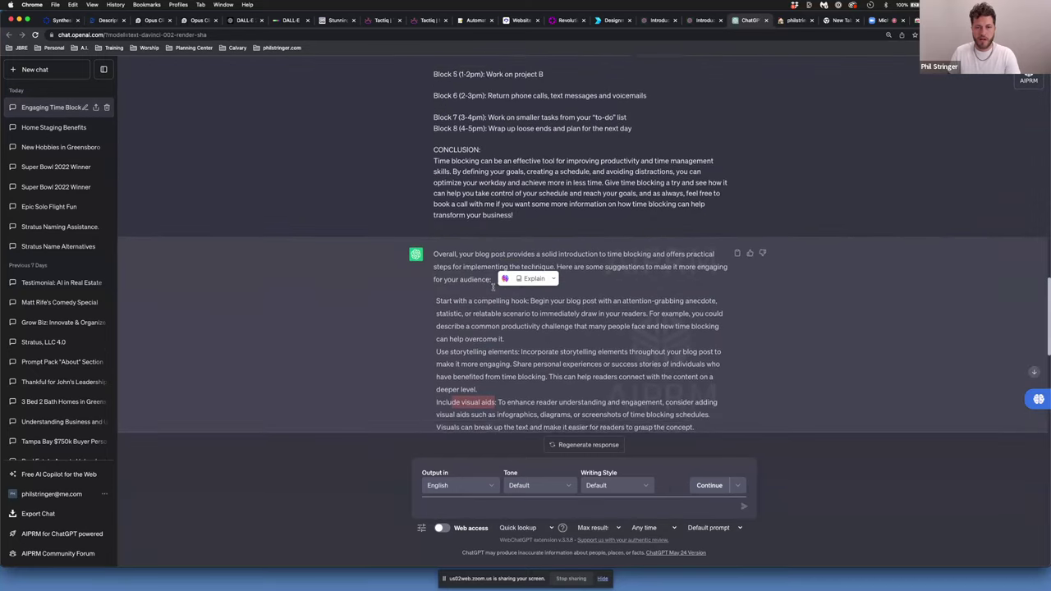
pyautogui.scroll(2, 493, 288)
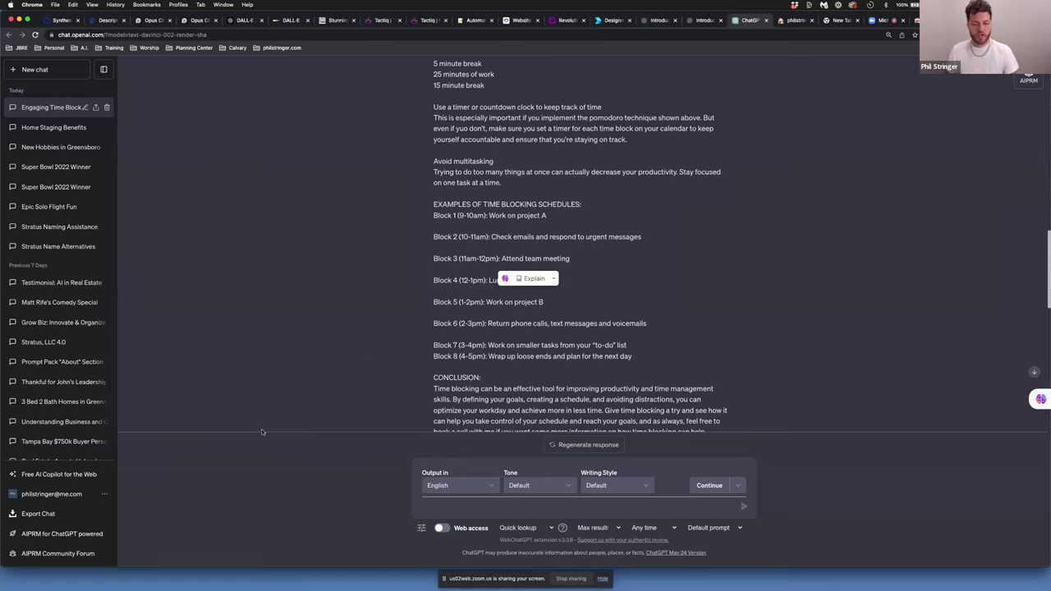
# Copy the CONCLUSION section of the time blocking blog from the submitted prompt
pyautogui.scroll(-3, 425, 225)
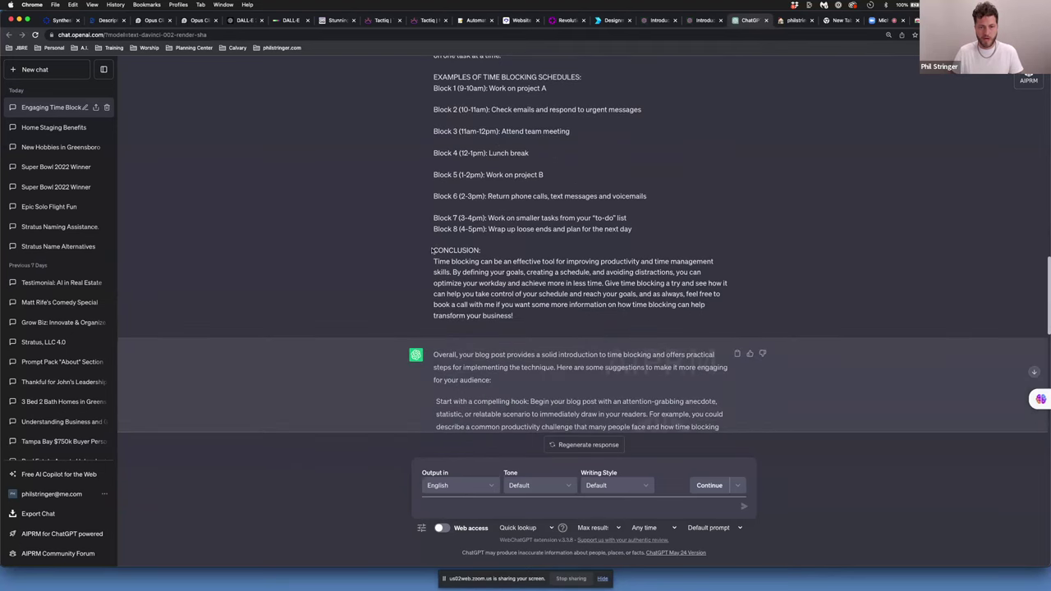
pyautogui.moveTo(433, 249); pyautogui.dragTo(524, 313)
pyautogui.press('super+c')
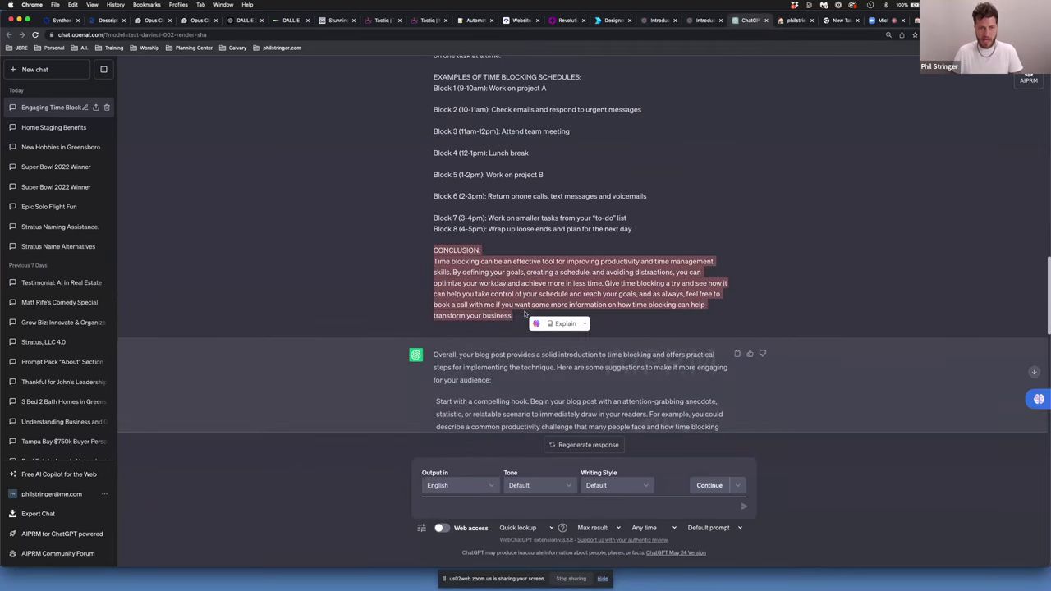
# In a new chat, submit the prompt "Translate this into Chinese:" followed by the copied CONCLUSION section
pyautogui.click(35, 69)
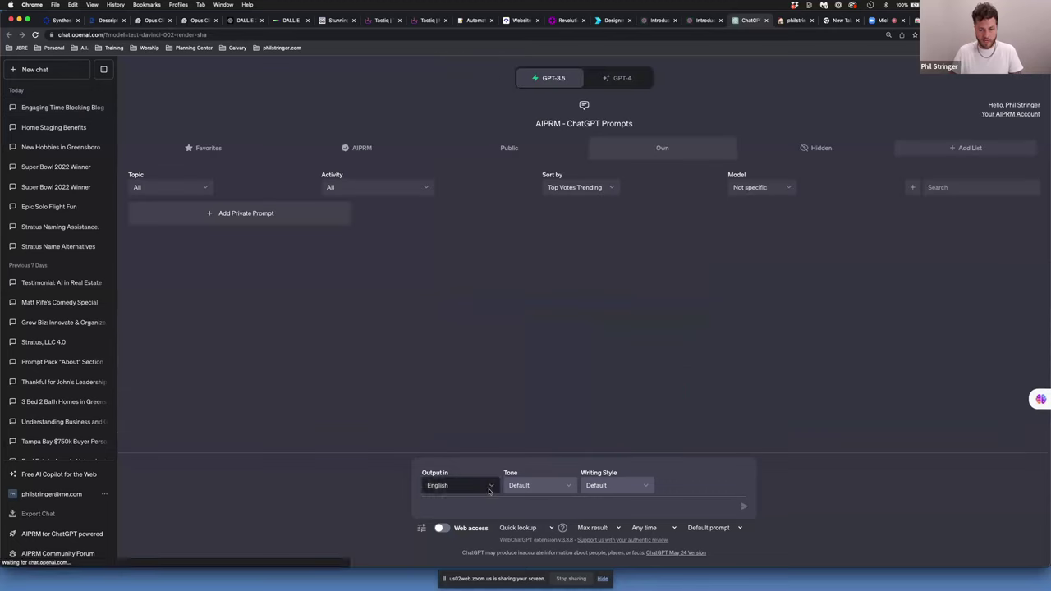
pyautogui.write('Write this')
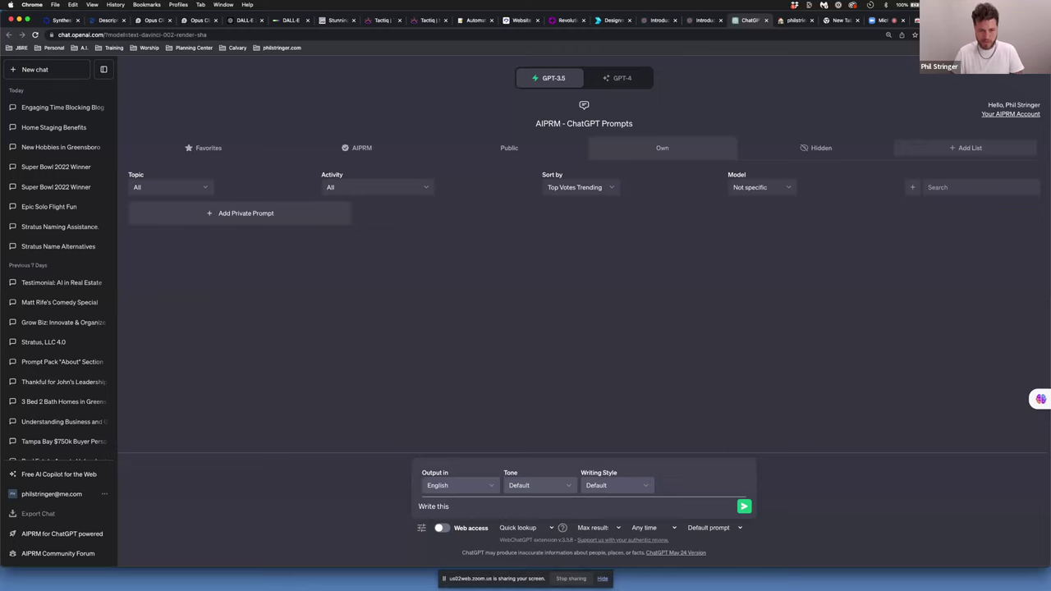
pyautogui.press('BackSpace')
pyautogui.press('BackSpace')
pyautogui.press('BackSpace')
pyautogui.press('BackSpace')
pyautogui.write('Translate this in t')
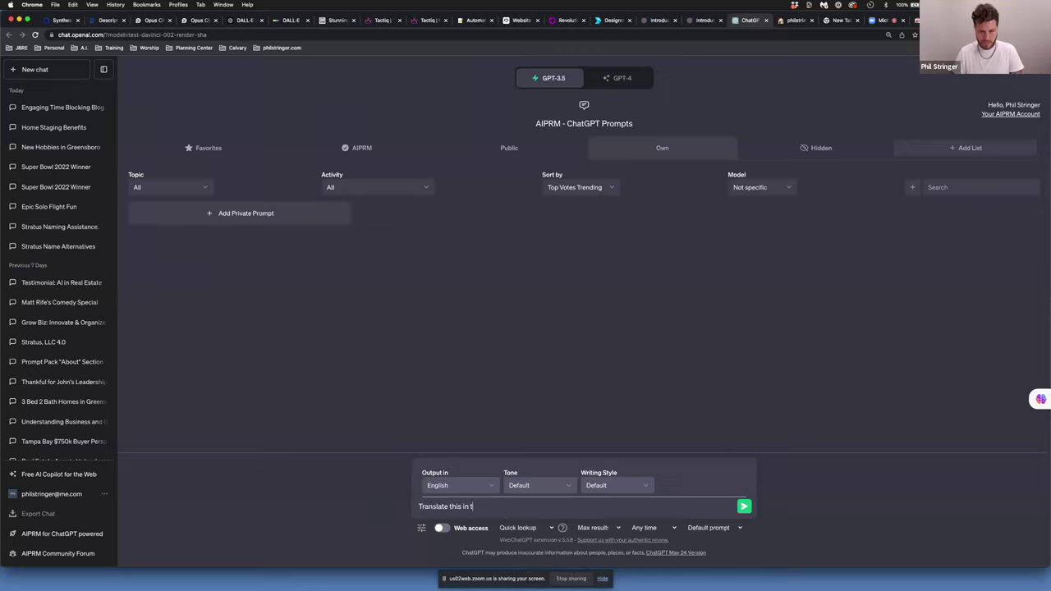
pyautogui.write(' Chinese:')
pyautogui.hotkey('shift', 'Return')
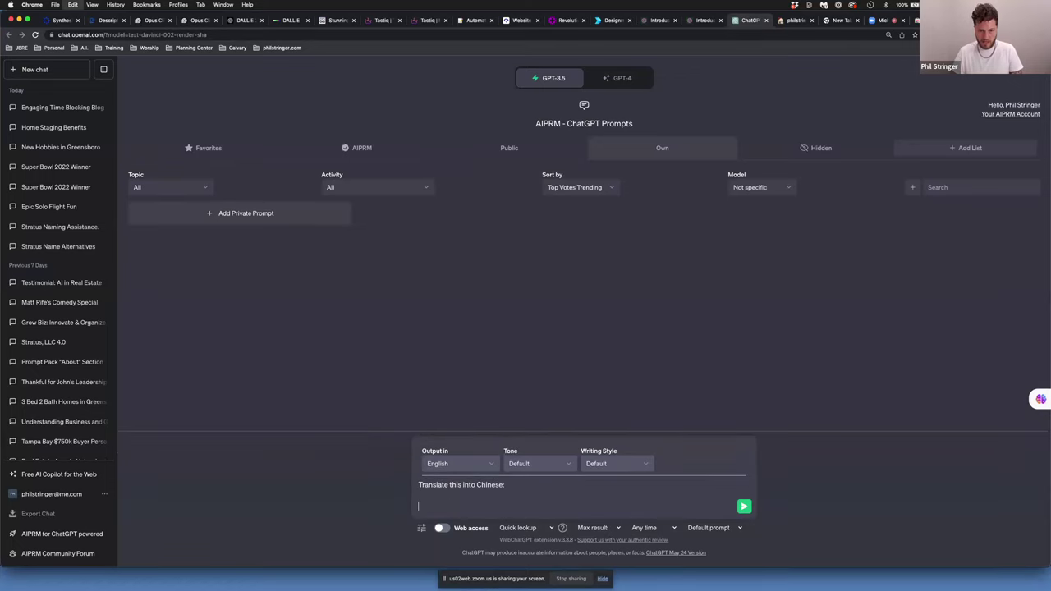
pyautogui.press('super+v')
pyautogui.press('Return')
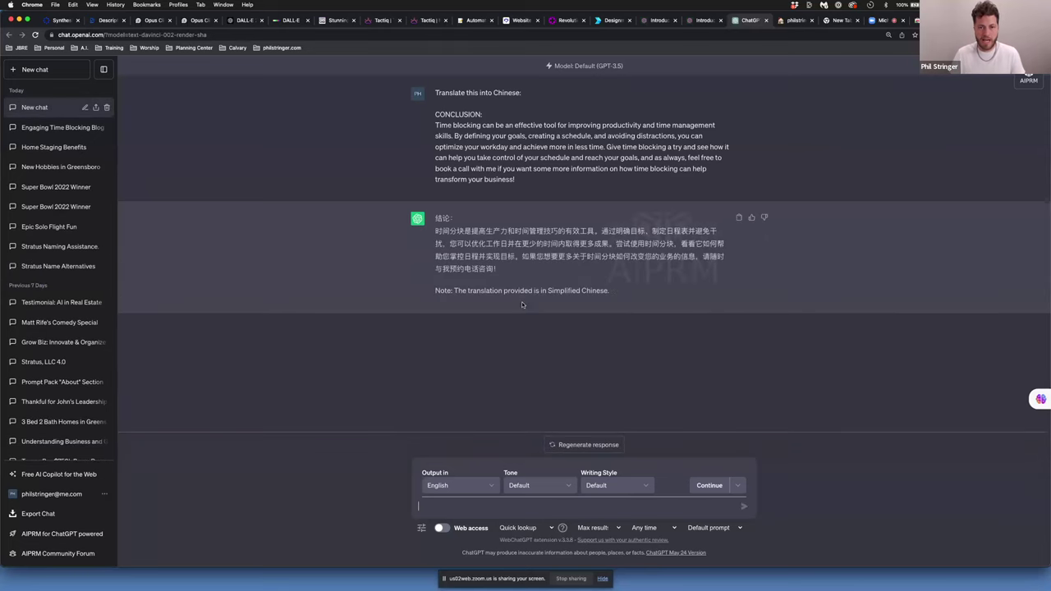
# Copy the CONCLUSION section from the translation prompt and submit it in the same chat after "Make this a 1,000 word section:"
pyautogui.moveTo(515, 181); pyautogui.dragTo(435, 113)
pyautogui.press('super+c')
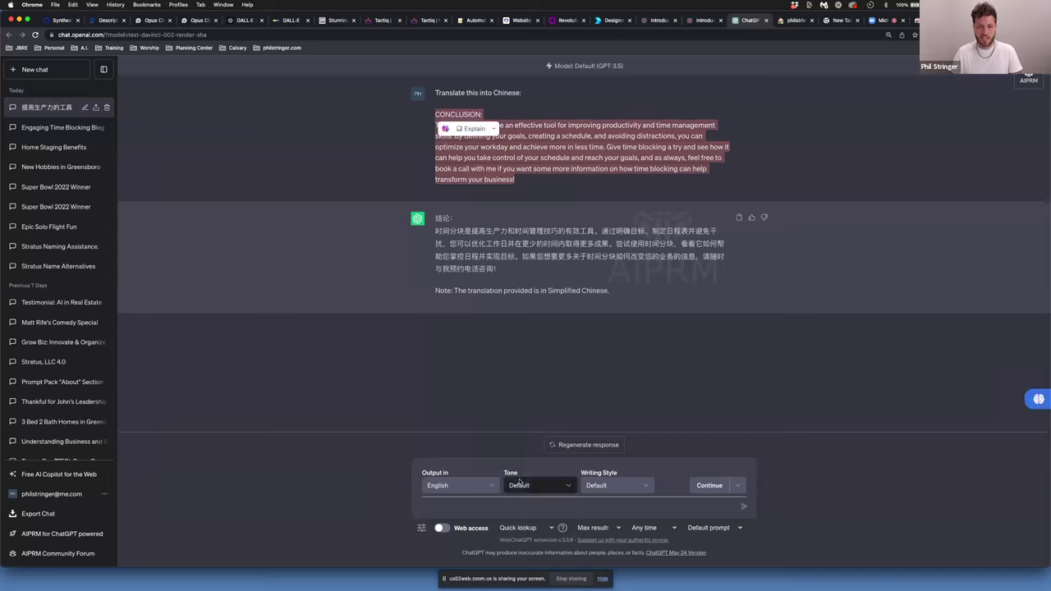
pyautogui.click(515, 504)
pyautogui.write('Make this a 1')
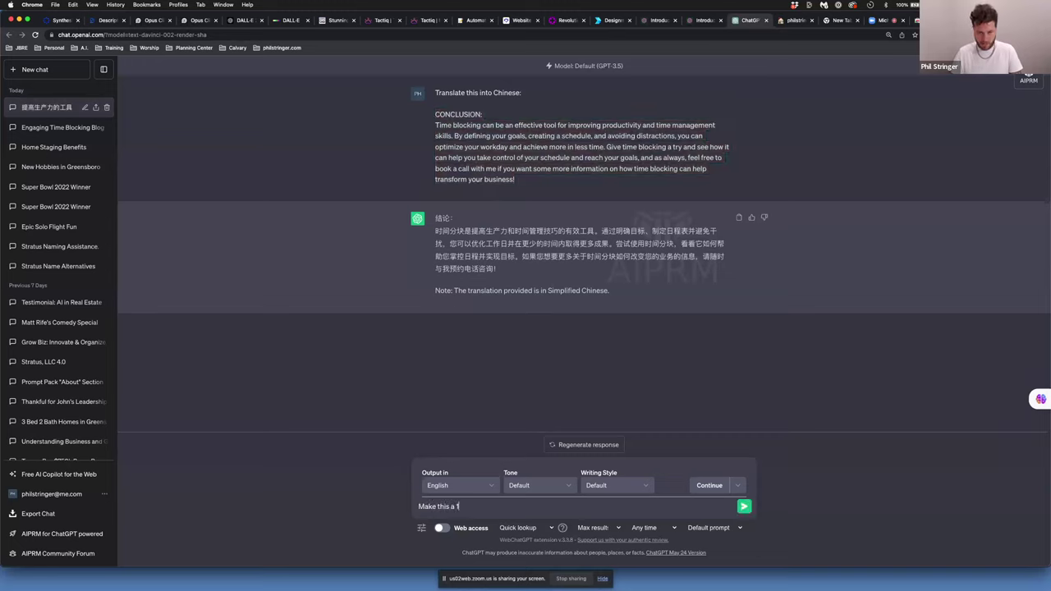
pyautogui.write(',000 word sec')
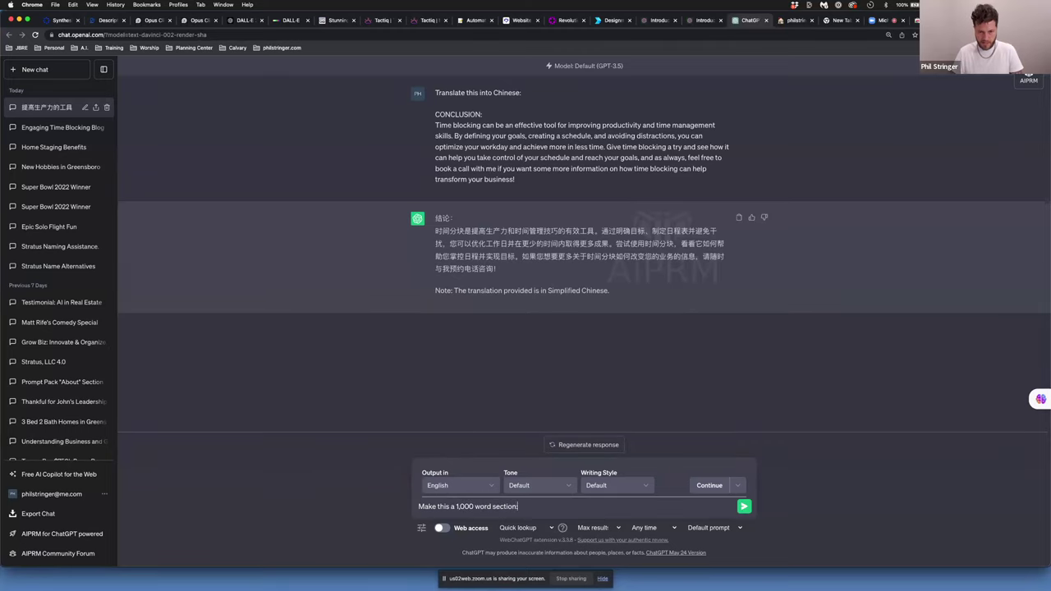
pyautogui.write('tion:')
pyautogui.press('super+v')
pyautogui.press('Return')
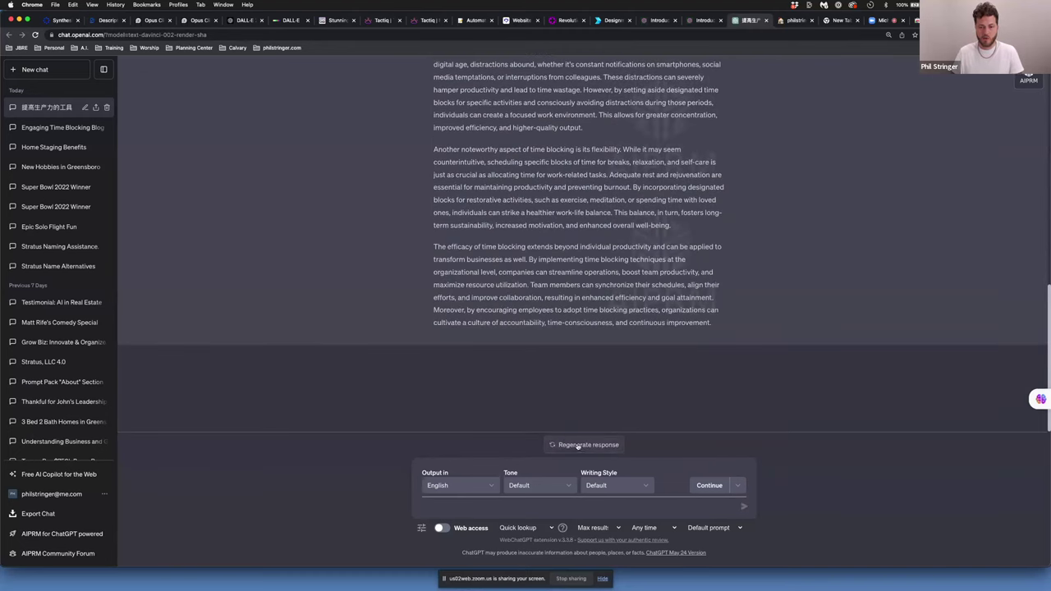
# Submit the prompt "Turn this into a tweet:" followed by a blank line and the copied CONCLUSION section
pyautogui.write('Turn ')
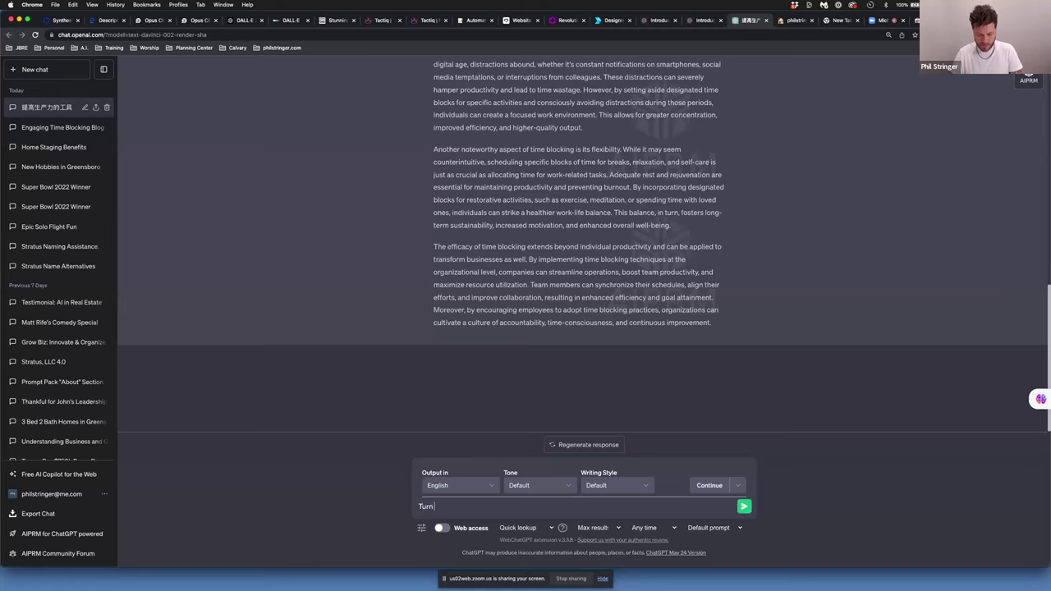
pyautogui.write('this into a tweet')
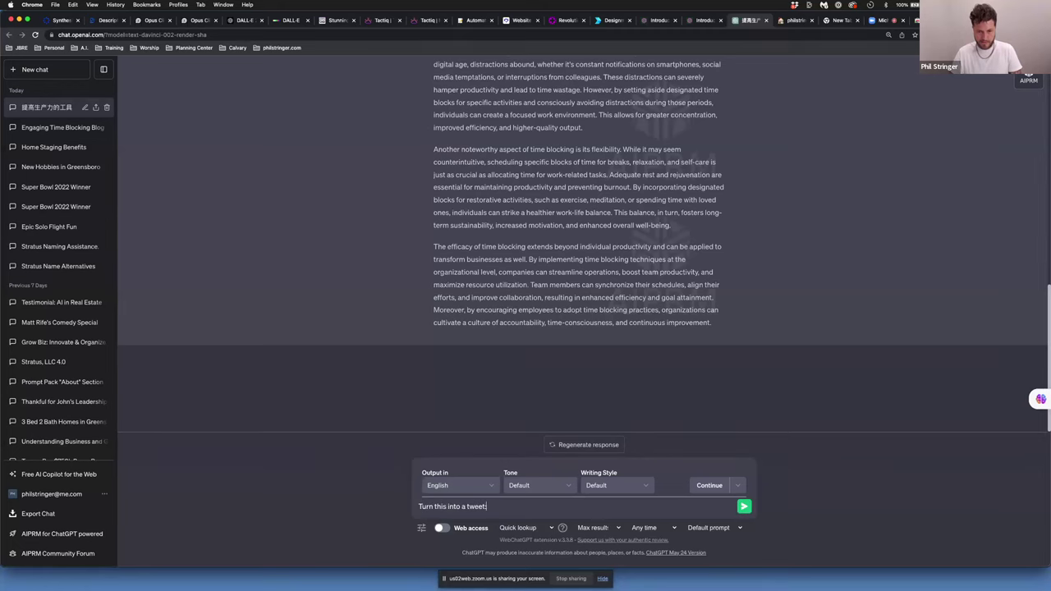
pyautogui.write(':')
pyautogui.hotkey('shift', 'Return')
pyautogui.hotkey('shift', 'Return')
pyautogui.press('super+v')
pyautogui.press('Return')
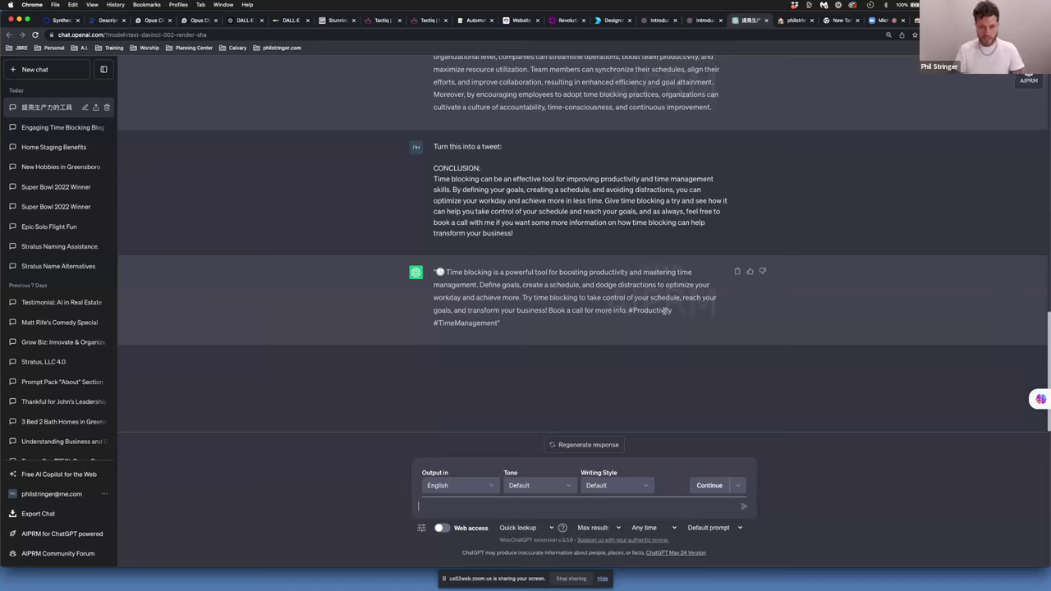
# Submit the prompt "Rephrase this:" followed by a blank line and the copied CONCLUSION section
pyautogui.write('Rephrase this:')
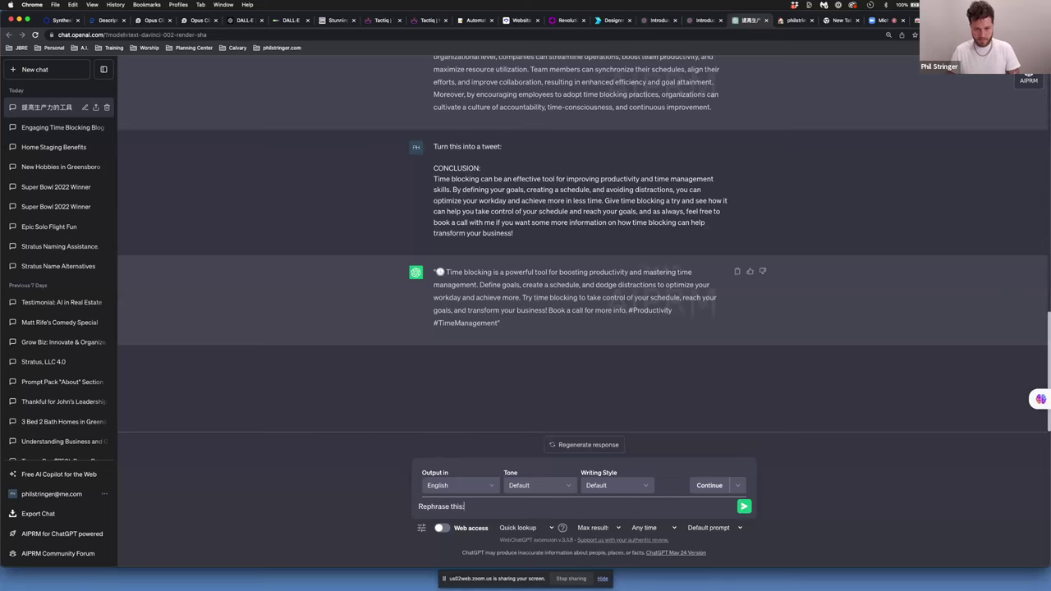
pyautogui.hotkey('shift', 'Return')
pyautogui.hotkey('shift', 'Return')
pyautogui.press('cmd+v')
pyautogui.press('Return')
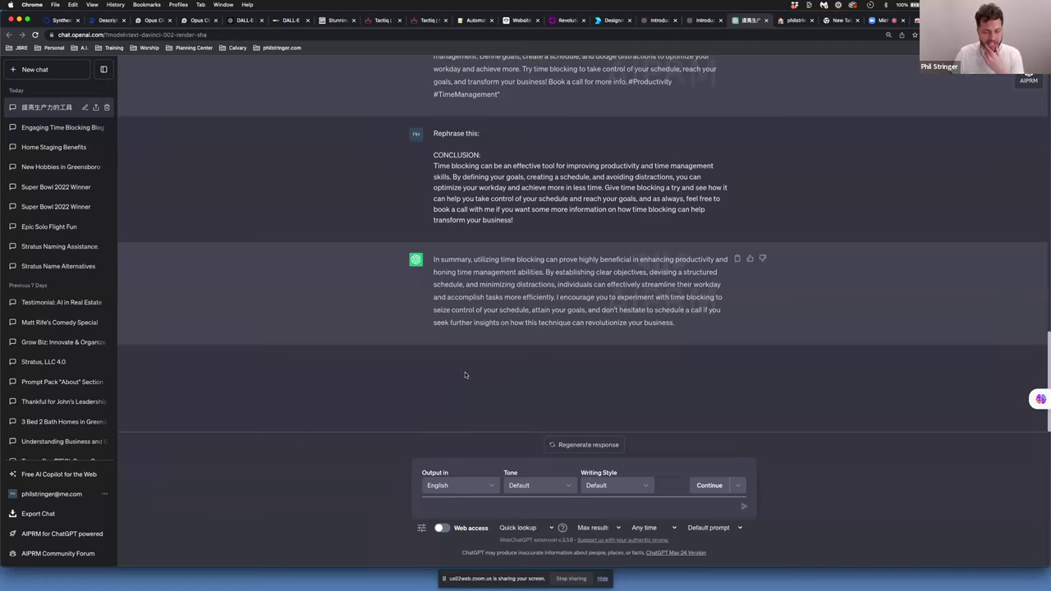
# In a new chat, ask "how do I build a birdhouse" and view the answer from its beginning
pyautogui.click(34, 69)
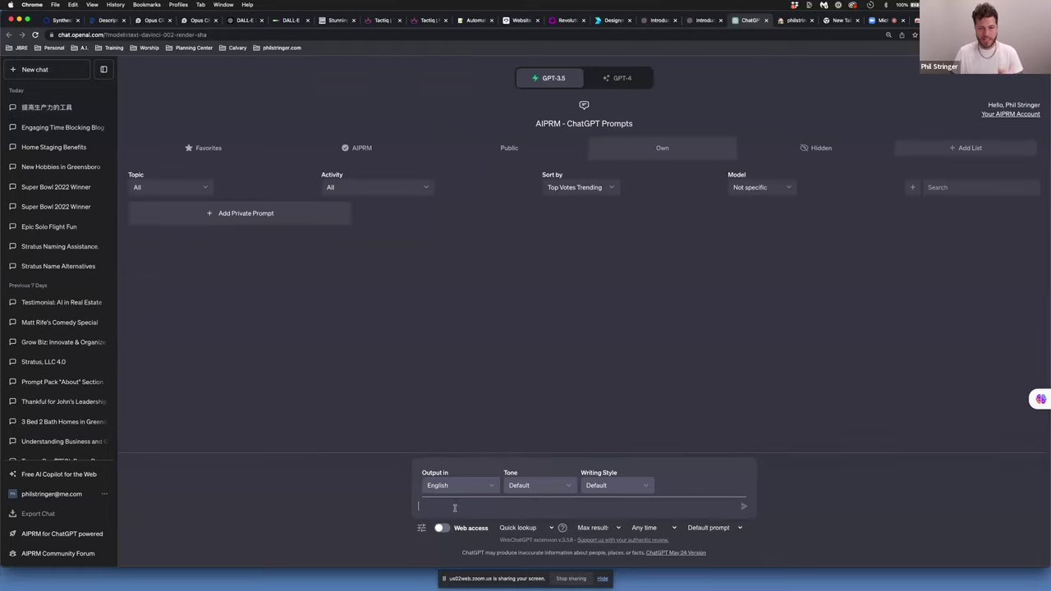
pyautogui.write('how')
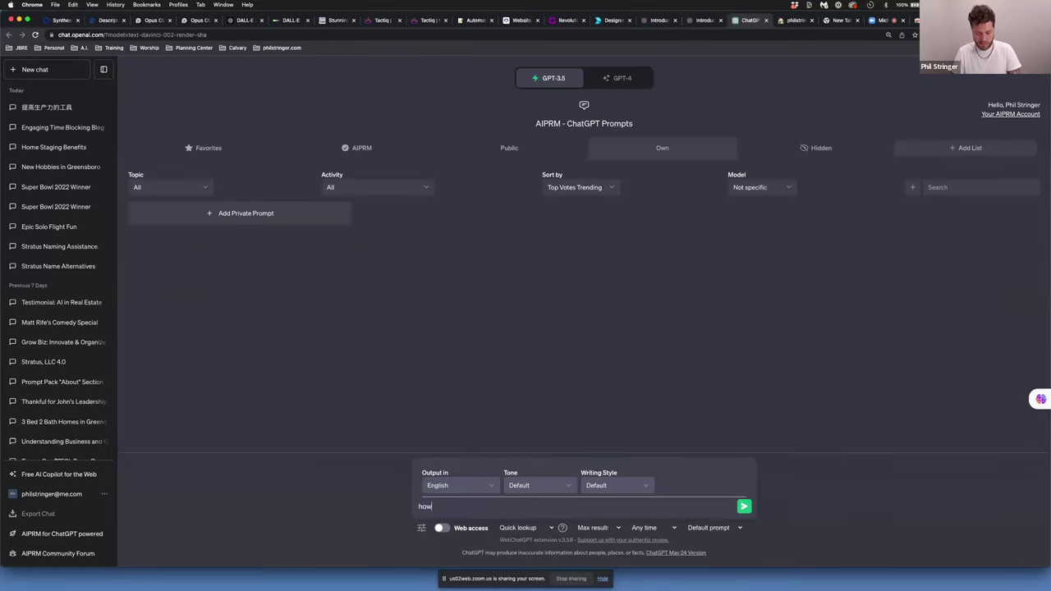
pyautogui.write(' do i build a birdh')
pyautogui.write('ho')
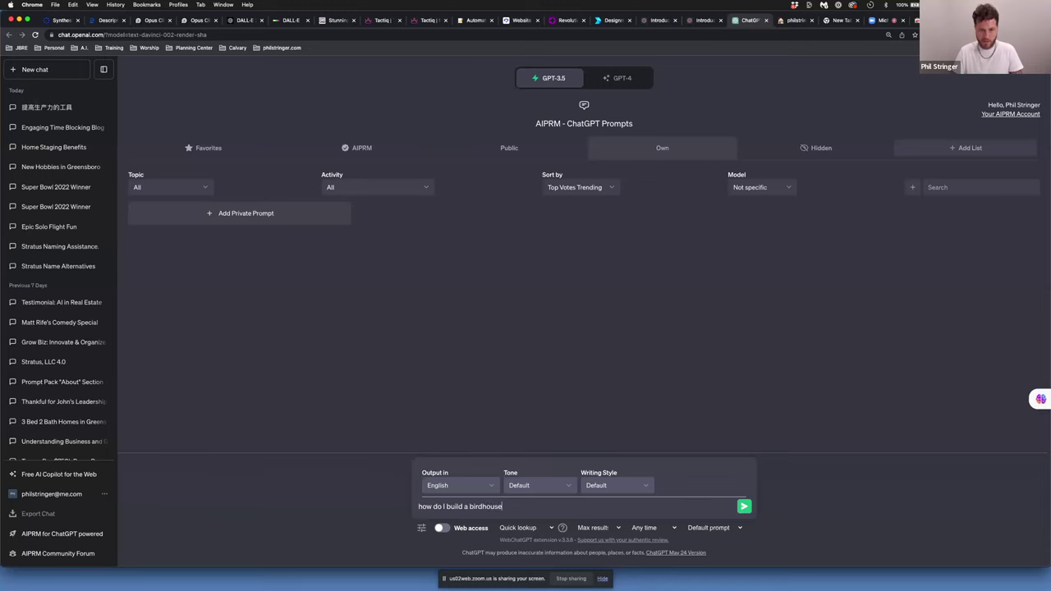
pyautogui.write('use')
pyautogui.press('Return')
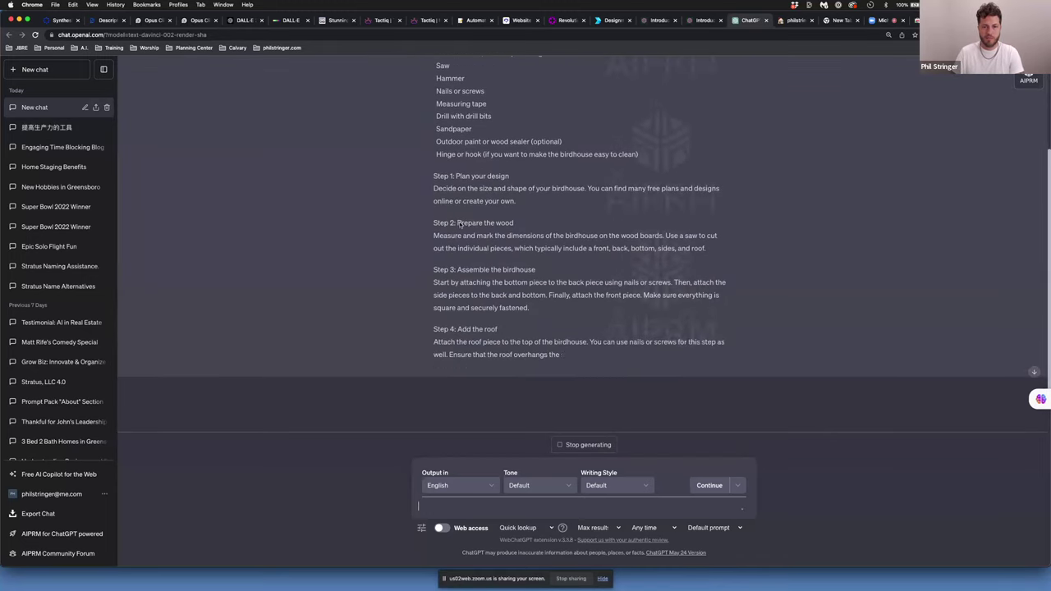
pyautogui.scroll(5, 462, 249)
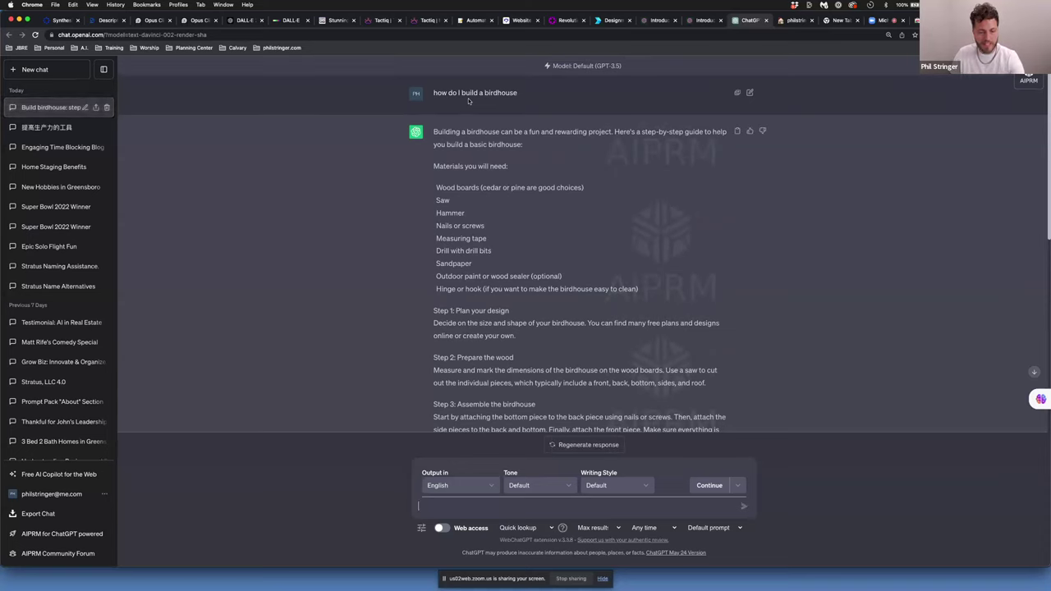
# In a new chat, submit the prompt "Give me a summary about the book the gap and the gain"
pyautogui.click(60, 76)
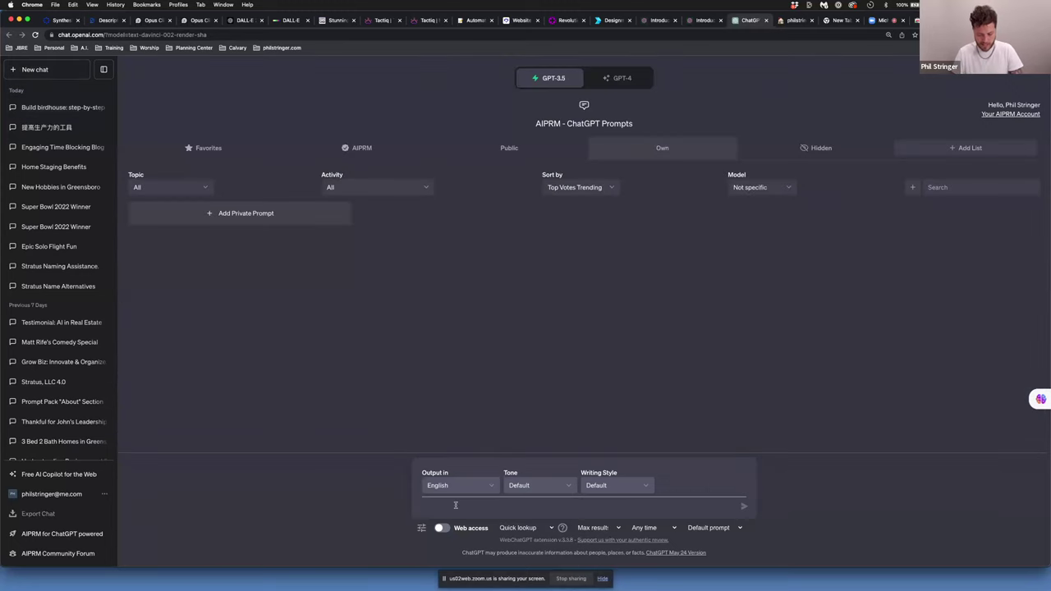
pyautogui.write('Give me a summary about the book the gap and the gain')
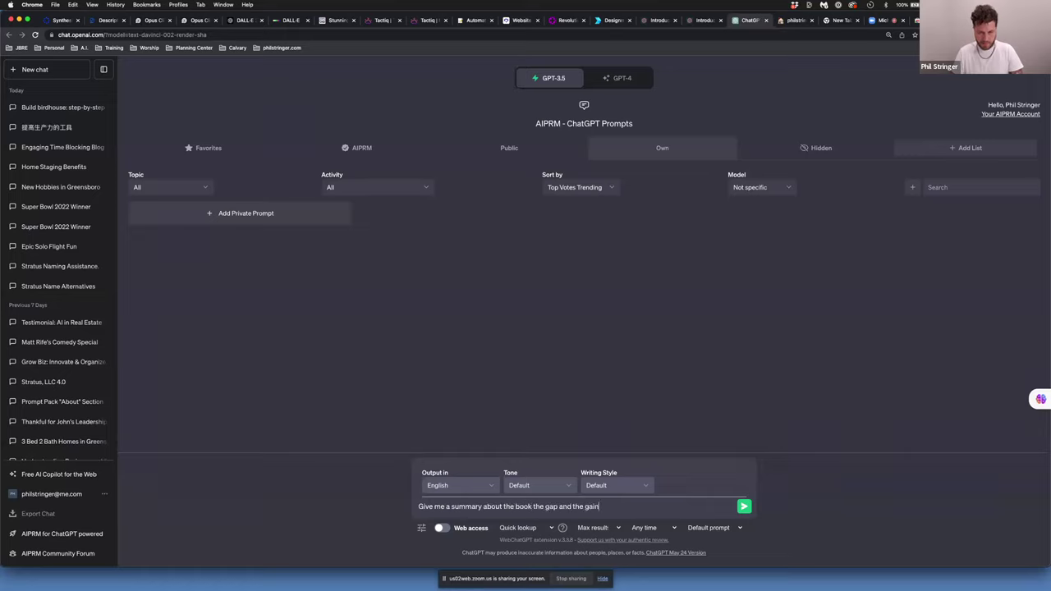
pyautogui.press('Return')
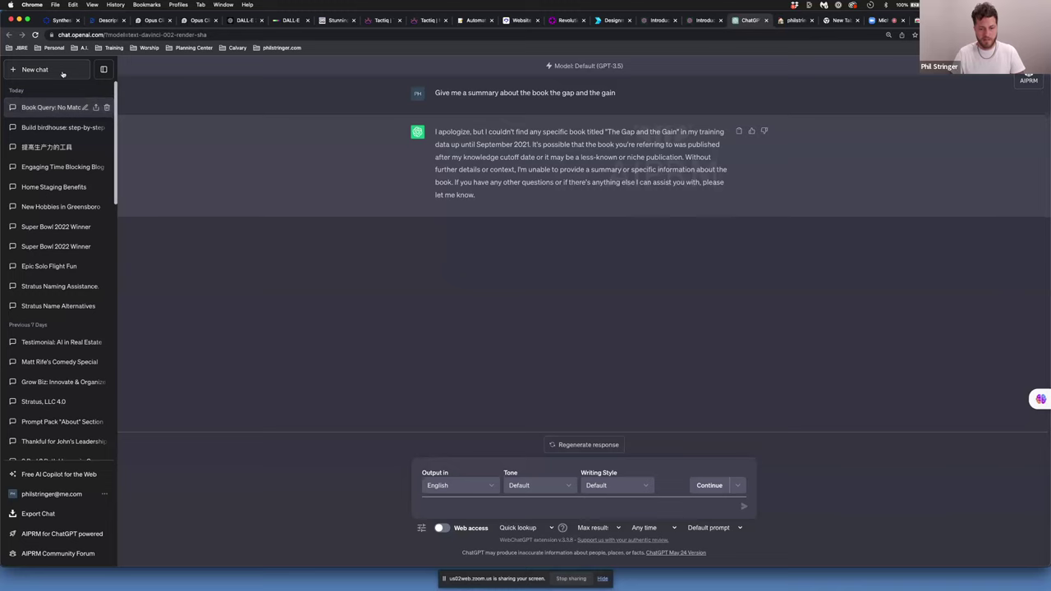
# Start another chat with web access enabled and submit "give me a summary about the book the gap and the gain"
pyautogui.click(62, 74)
pyautogui.click(442, 528)
pyautogui.click(445, 505)
pyautogui.write('give me a summary about the book the gap and the')
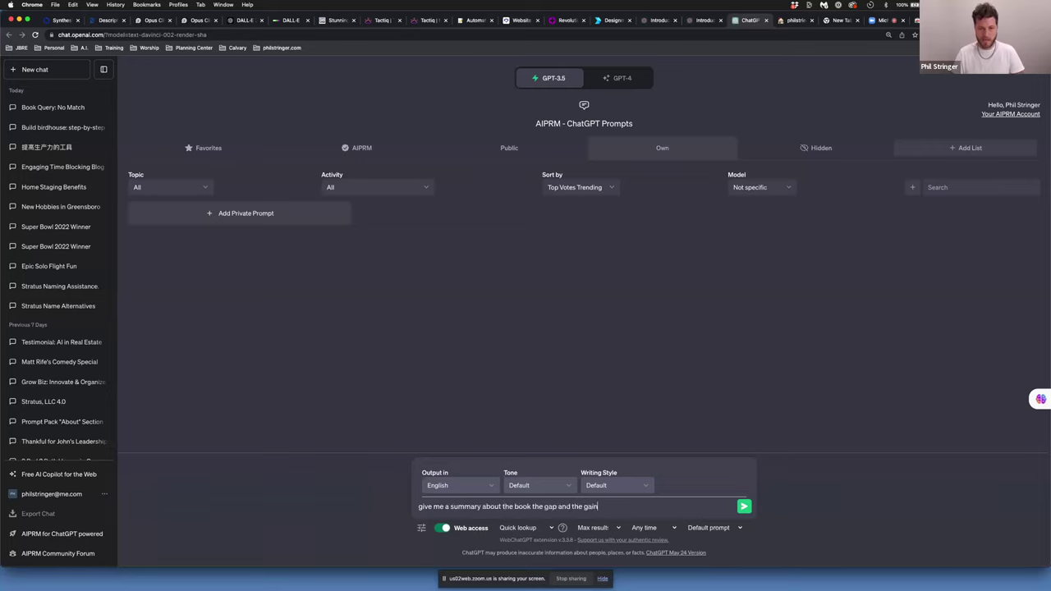
pyautogui.write(' gain')
pyautogui.press('Return')
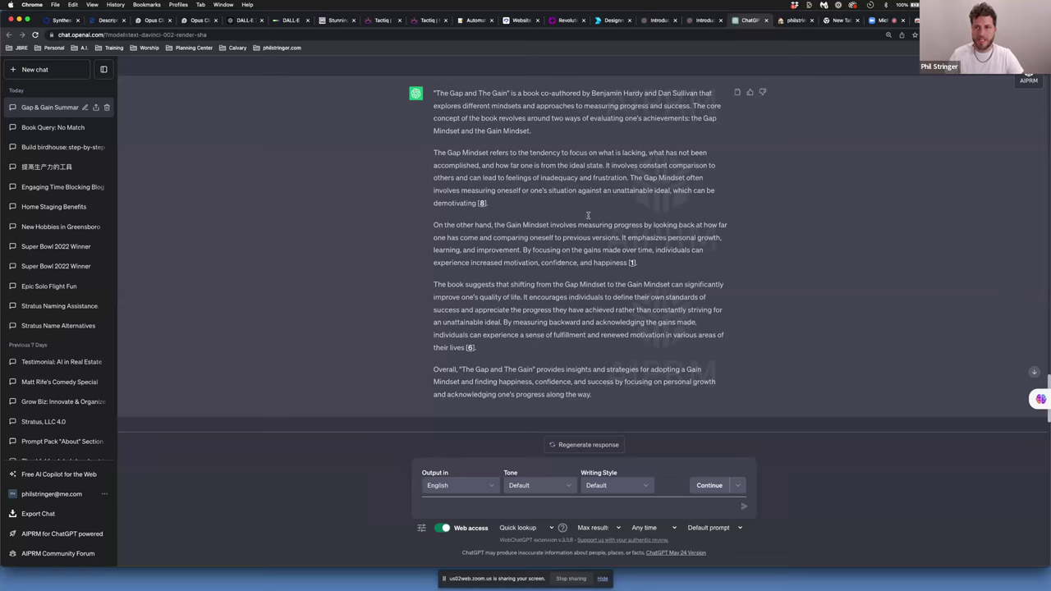
# Switch to the Notion prompt pack, then in ChatGPT submit its blog content schedule prompt with the keyword "[buying real estate in North Carolina]"
pyautogui.click(790, 20)
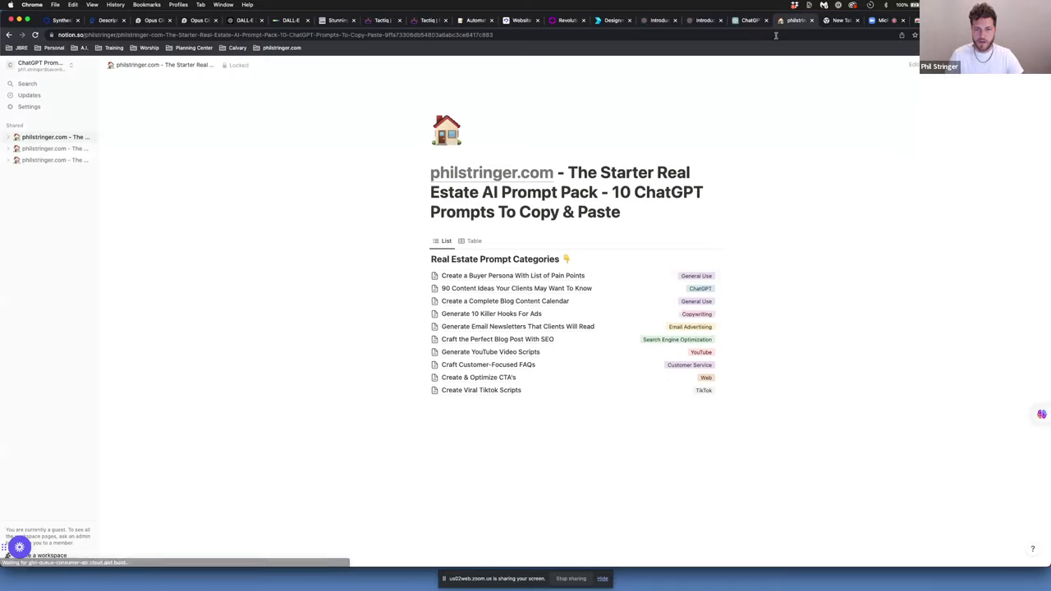
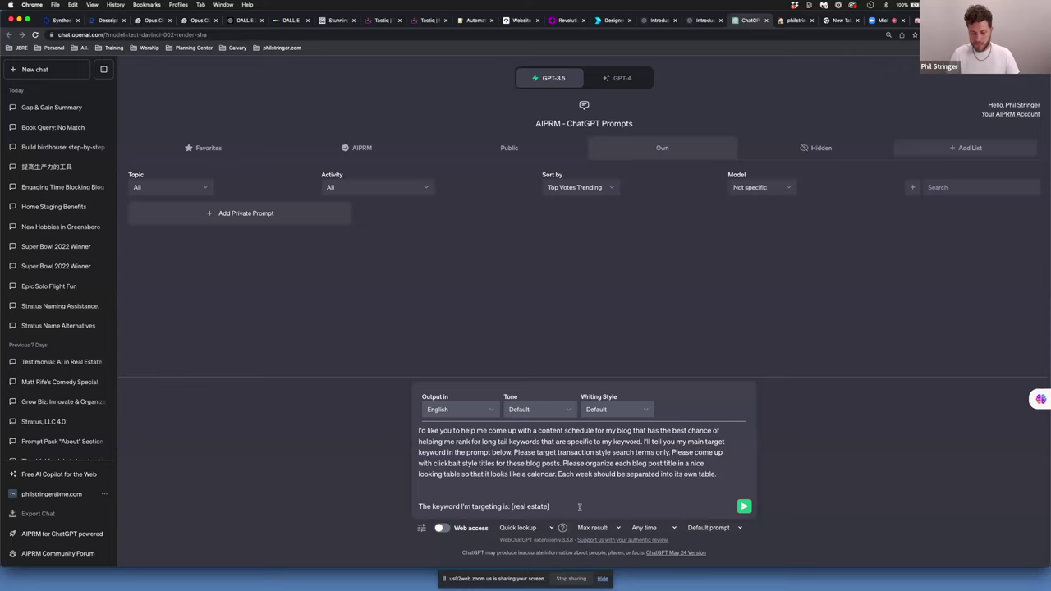
pyautogui.press('BackSpace')
pyautogui.press('BackSpace')
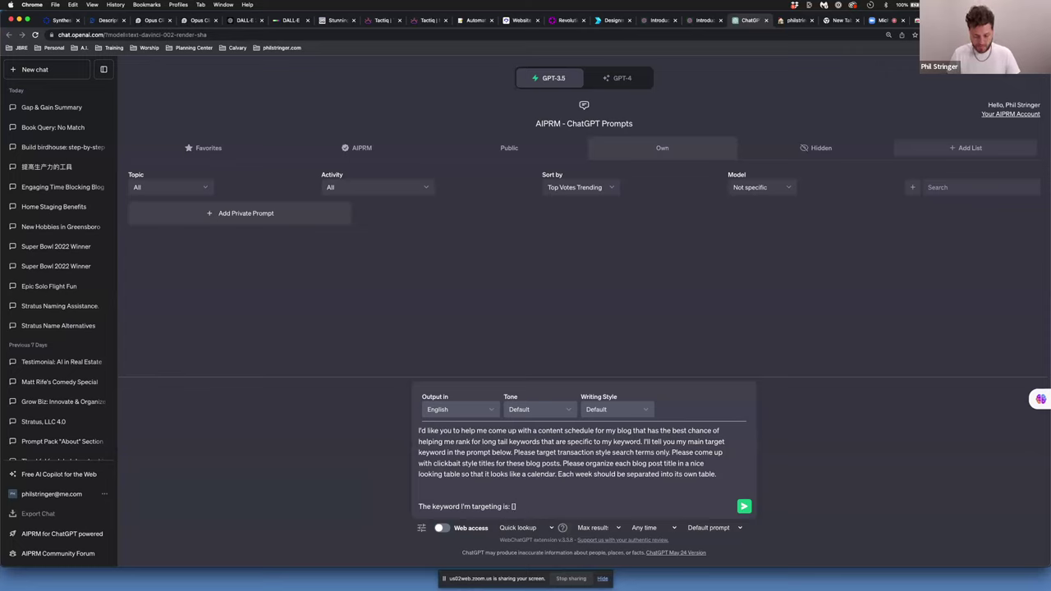
pyautogui.write('eal estate')
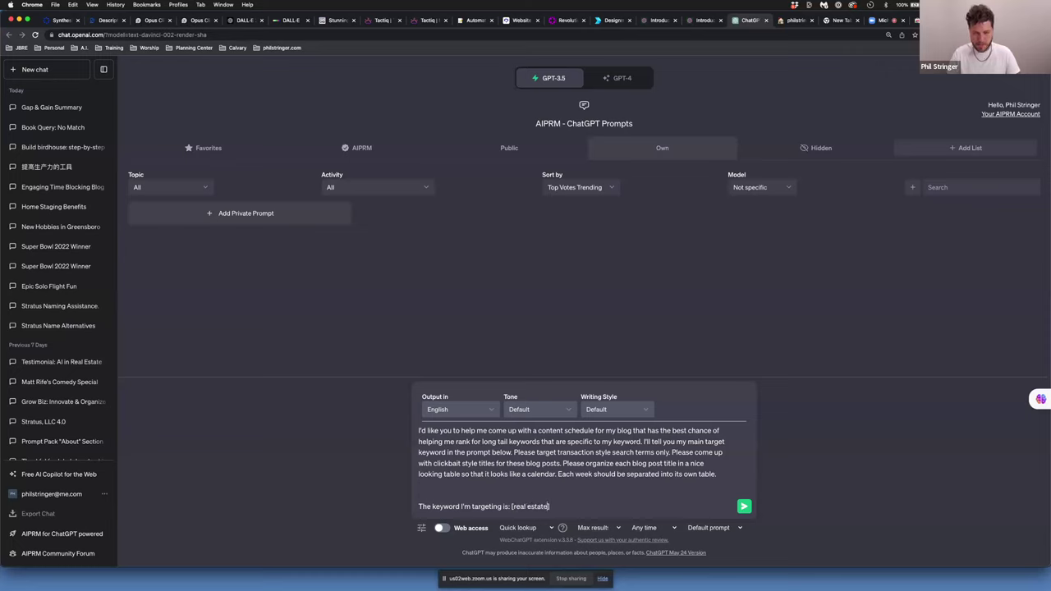
pyautogui.write('buying ')
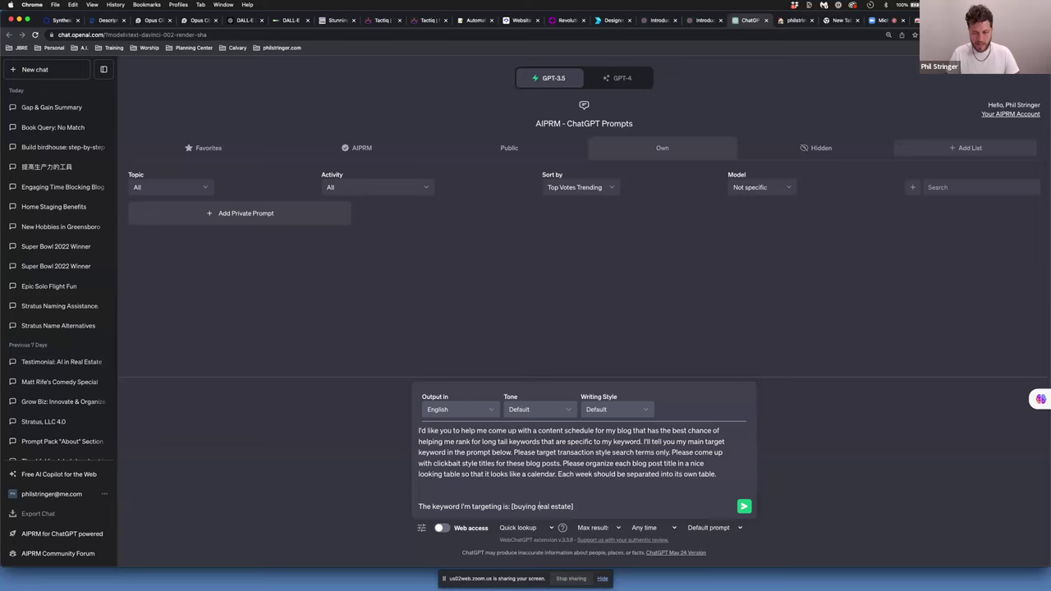
pyautogui.write(' in North')
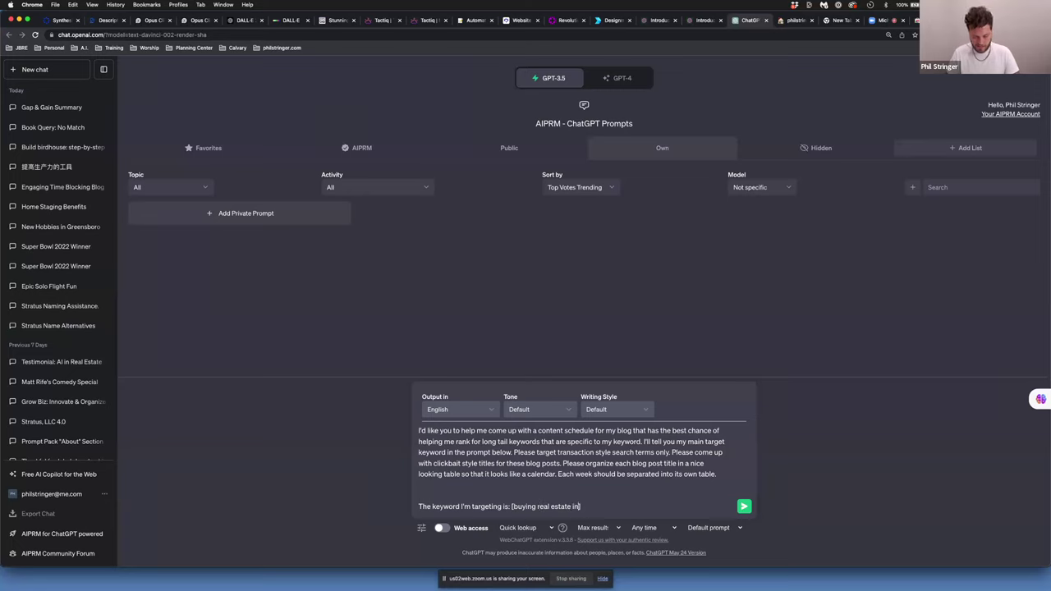
pyautogui.write(' Carolina')
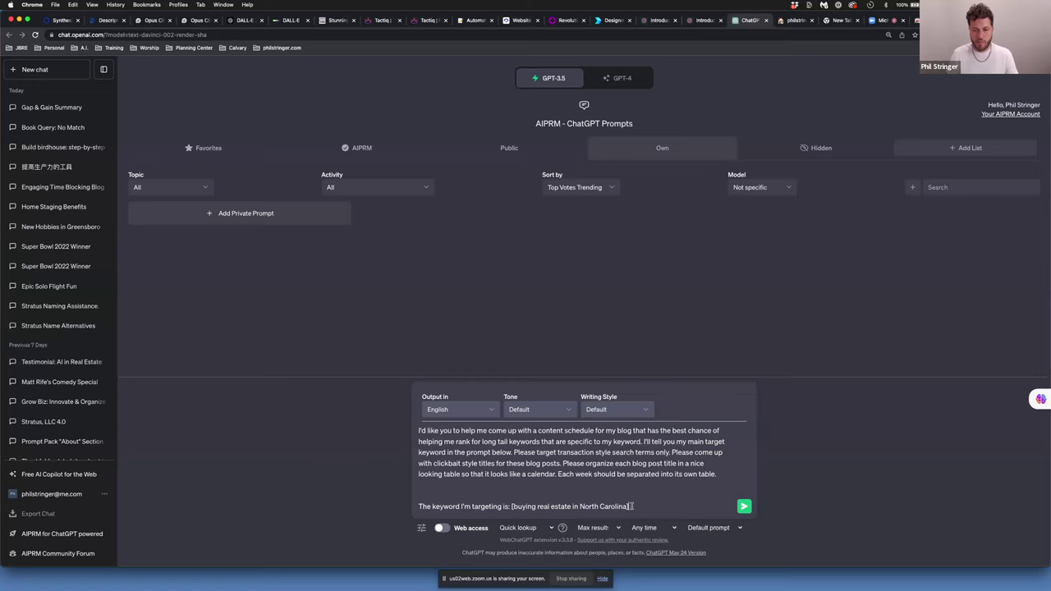
pyautogui.press('Return')
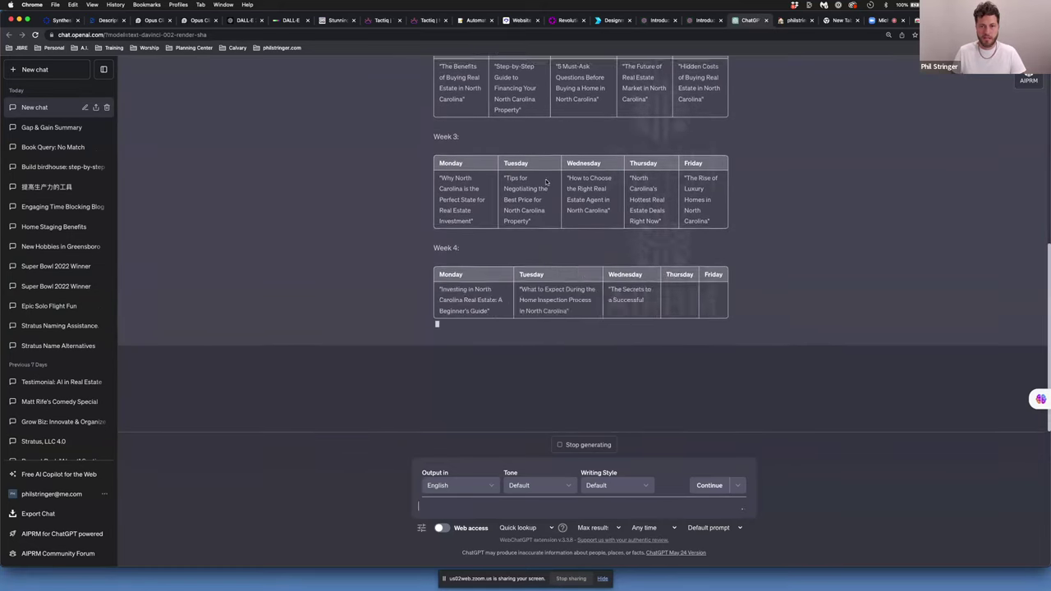
# Review the weekly blog post titles in the generated content calendar, from Week 1 to Week 4
pyautogui.scroll(5, 546, 182)
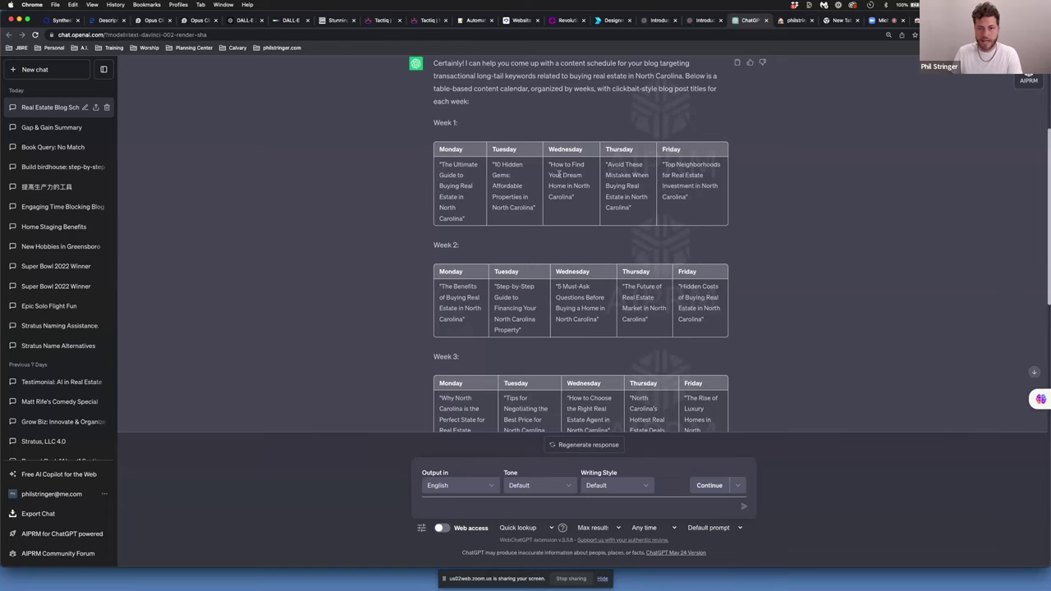
pyautogui.scroll(-5, 676, 205)
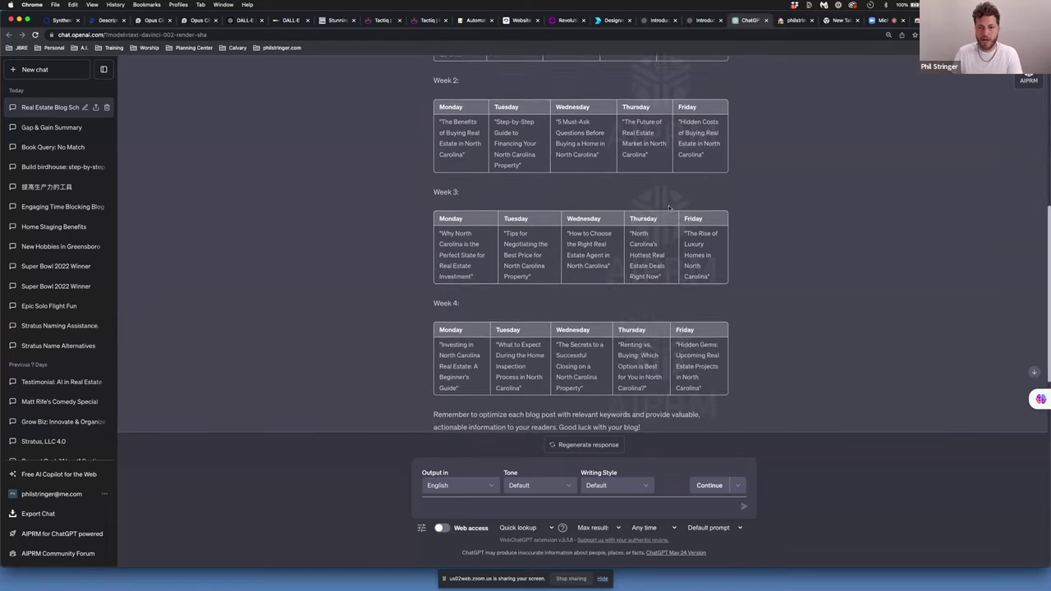
pyautogui.scroll(3, 669, 207)
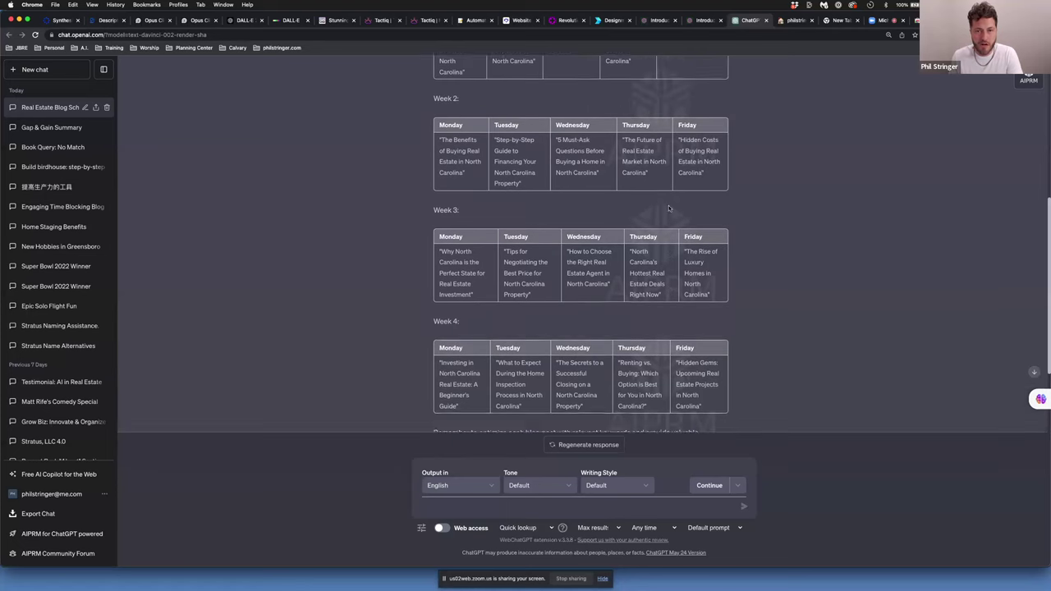
pyautogui.scroll(2, 669, 208)
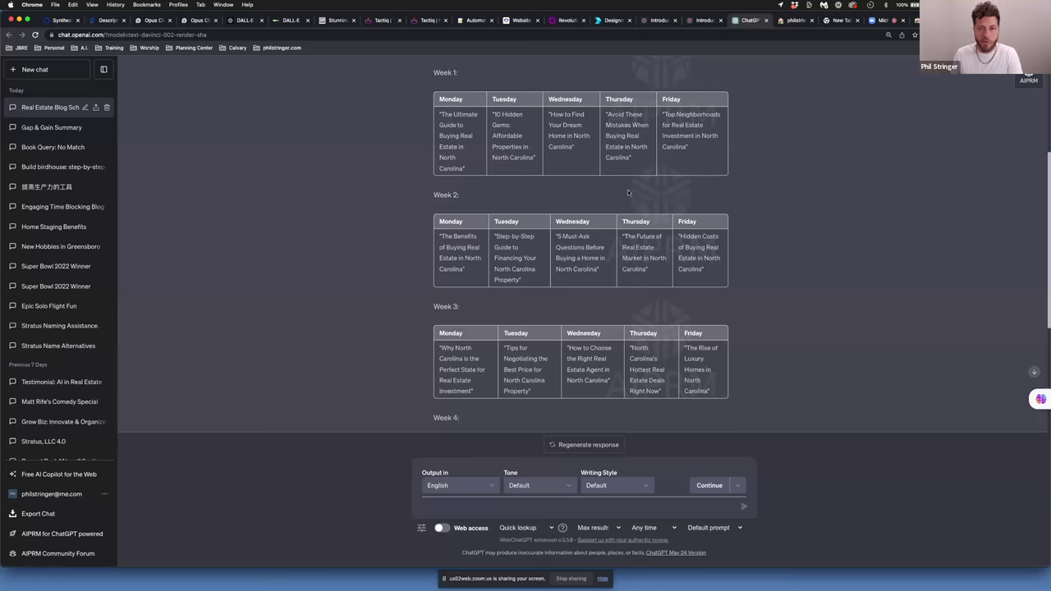
pyautogui.scroll(1, 612, 186)
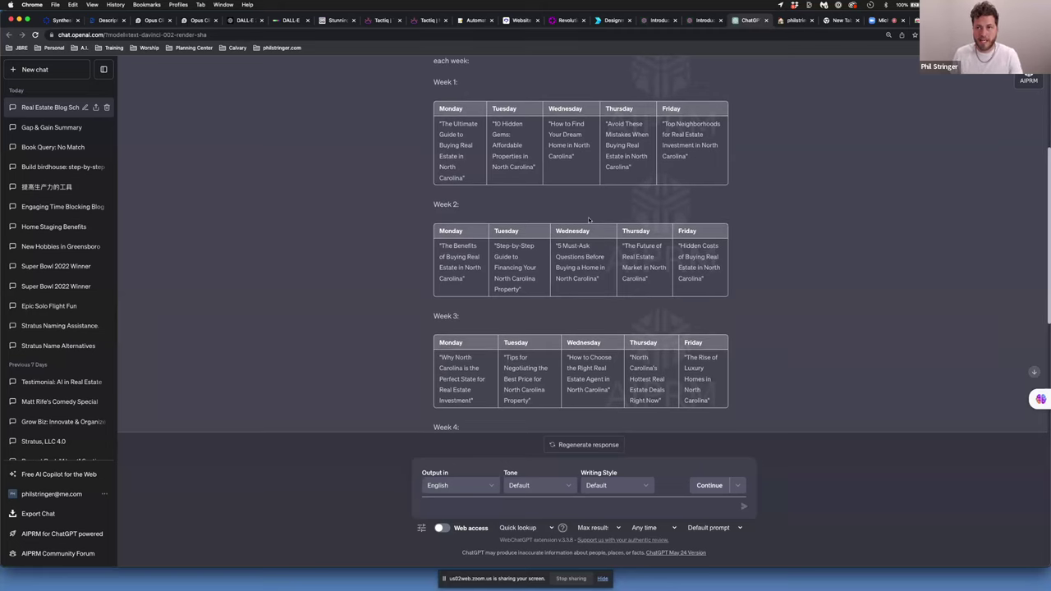
# Switch to the Notion prompt pack, close the content calendar page and open "Craft the Perfect Blog Post With SEO"
pyautogui.click(792, 20)
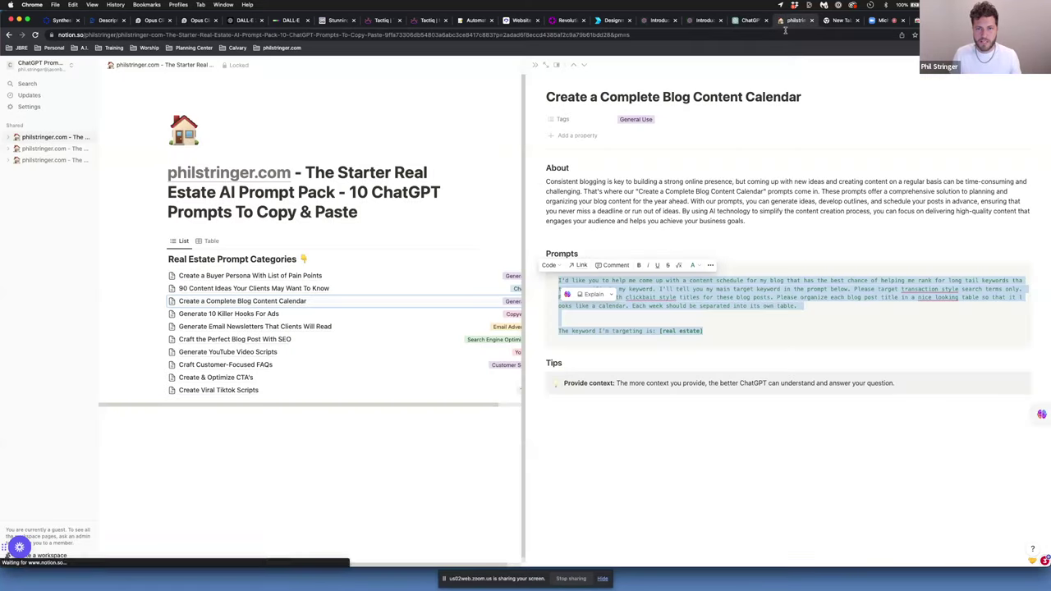
pyautogui.click(535, 65)
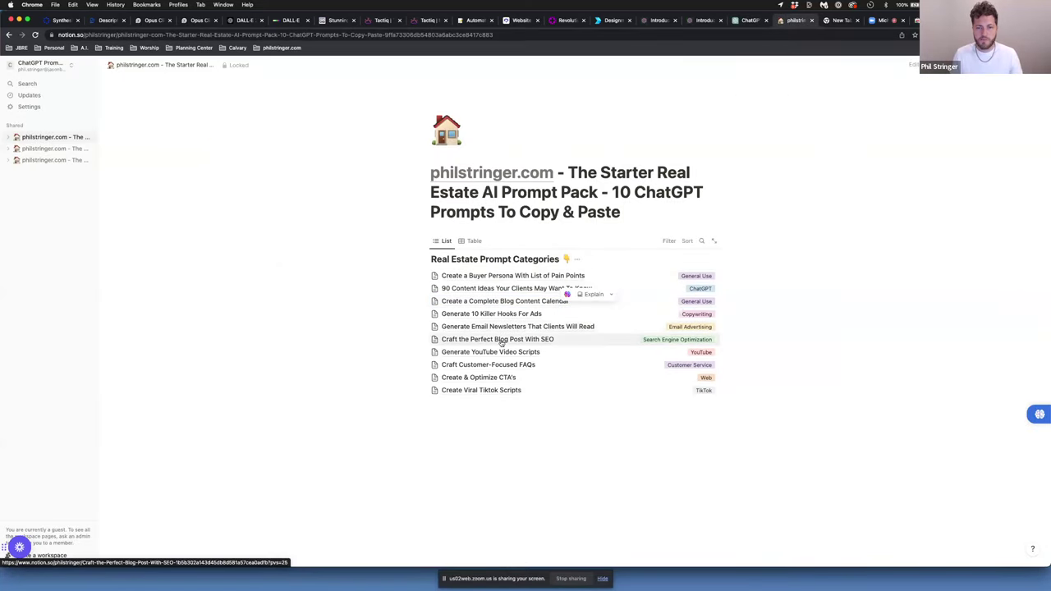
pyautogui.click(545, 339)
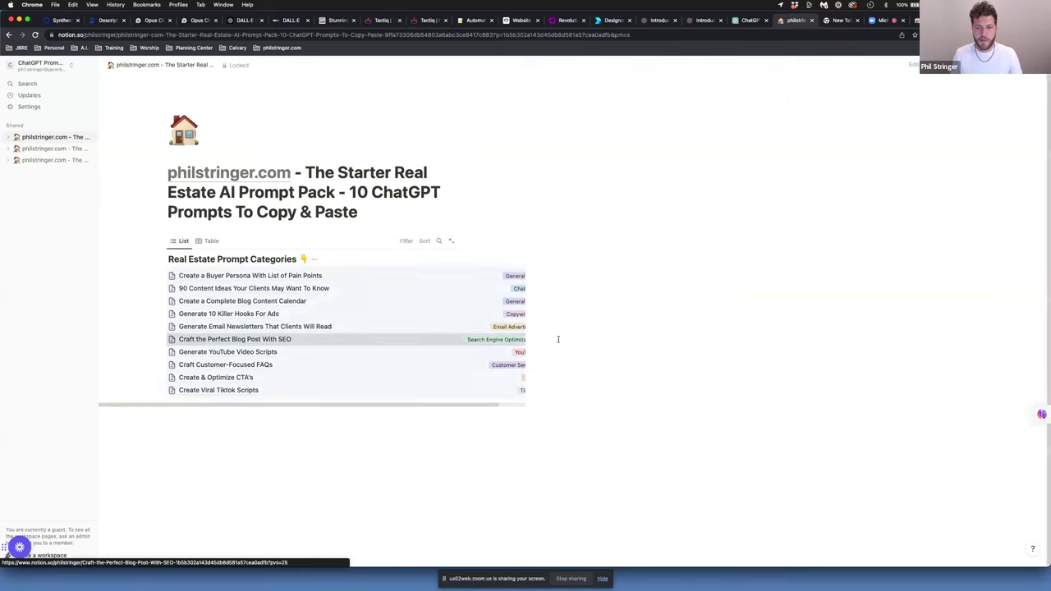
# Copy the full "Craft the Perfect Blog Post With SEO" prompt from Notion into the ChatGPT message box and read through it
pyautogui.moveTo(558, 260); pyautogui.dragTo(762, 350)
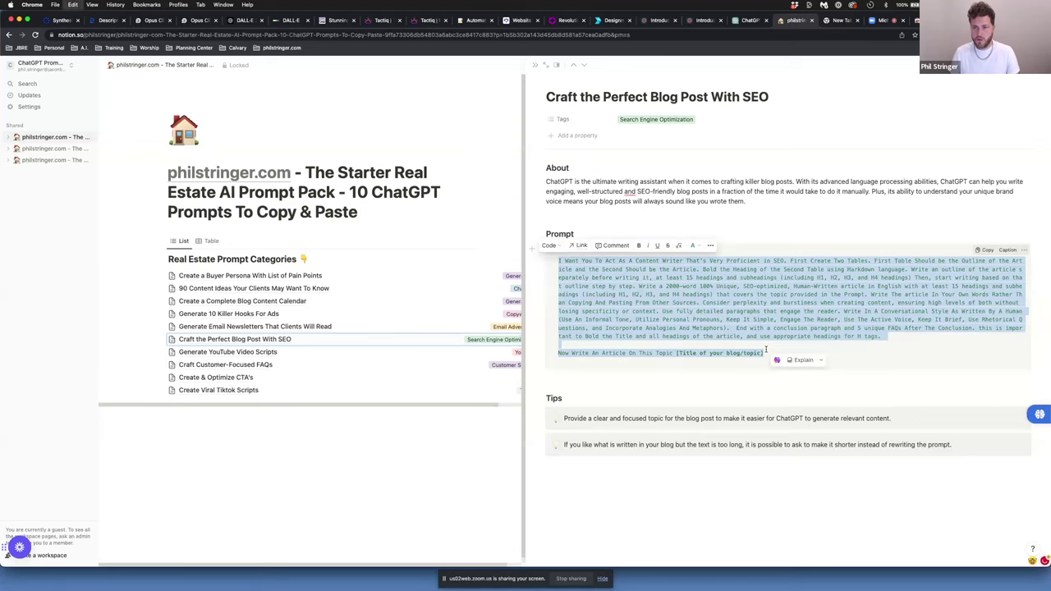
pyautogui.click(747, 20)
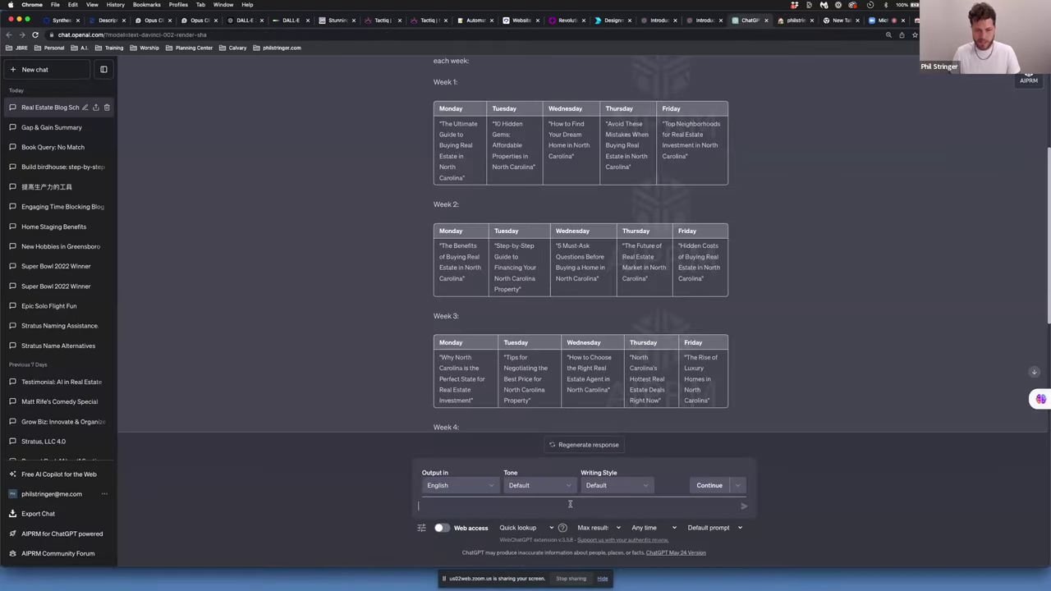
pyautogui.press('super+v')
pyautogui.scroll(5, 438, 454)
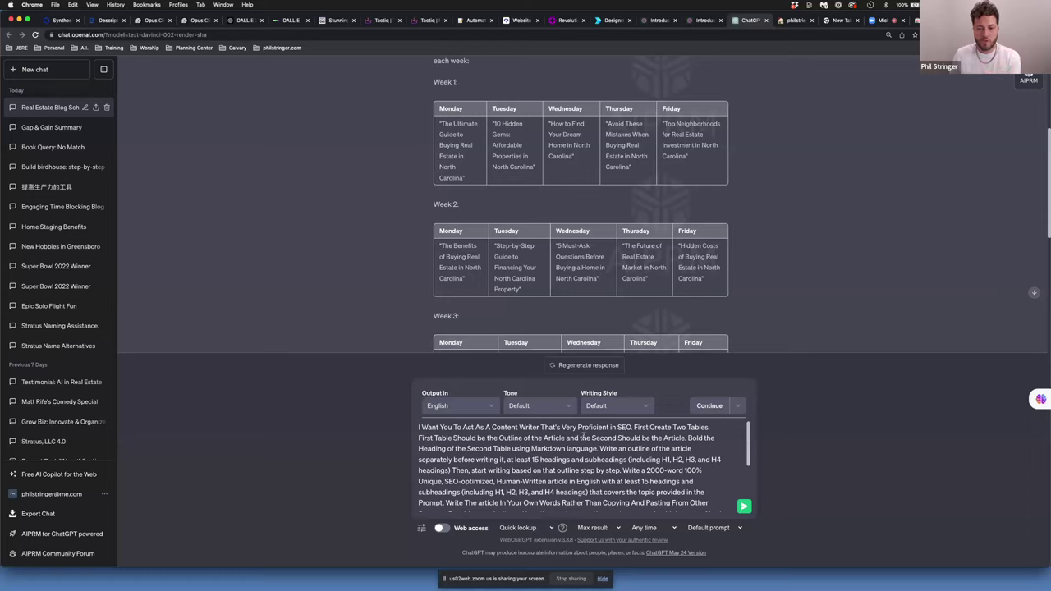
pyautogui.scroll(-2, 517, 454)
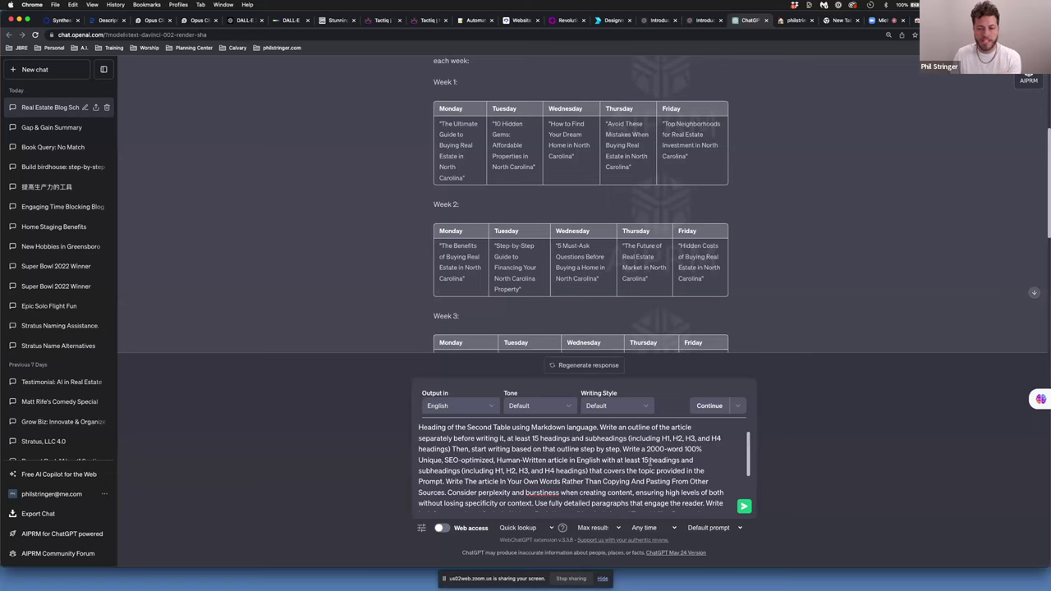
pyautogui.scroll(-5, 657, 464)
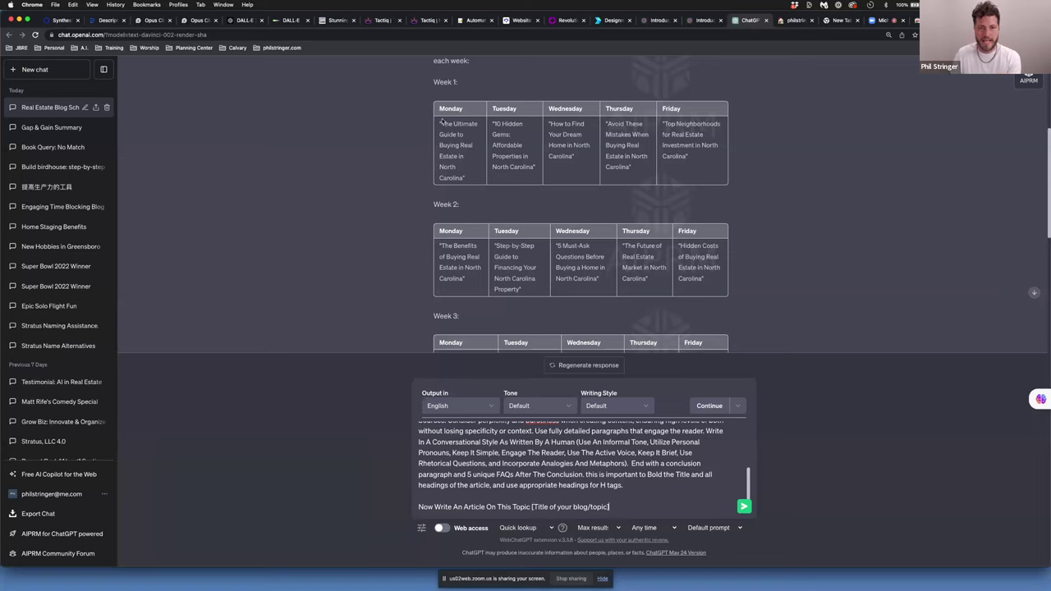
# Replace the prompt's topic placeholder with the Week 1 Monday title, "The Ultimate Guide to Buying Real Estate in North Carolina", and submit it
pyautogui.moveTo(441, 123); pyautogui.dragTo(462, 174)
pyautogui.press('super+c')
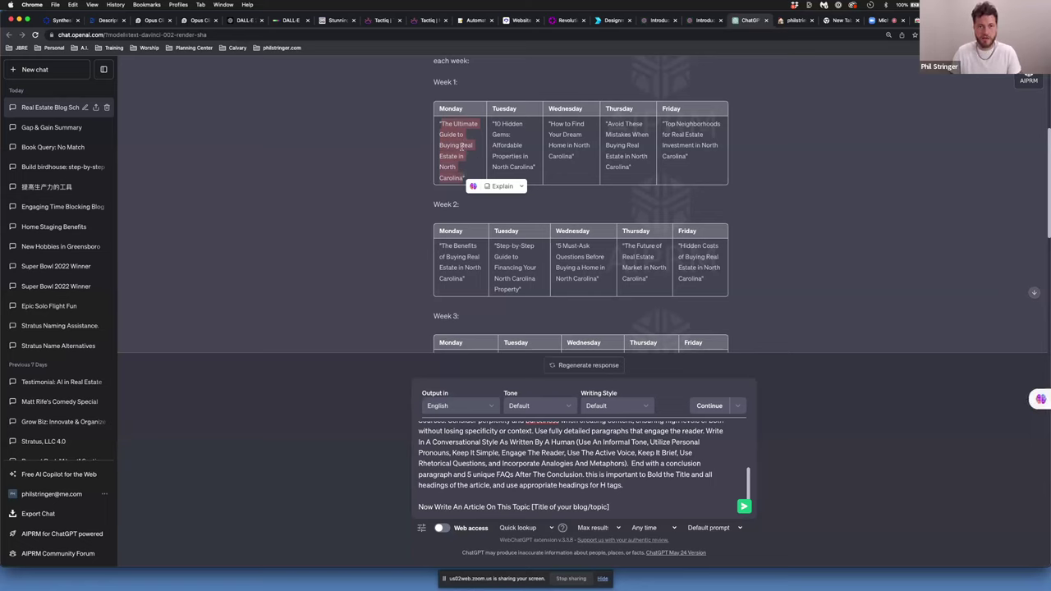
pyautogui.moveTo(609, 506); pyautogui.dragTo(534, 506)
pyautogui.press('super+v')
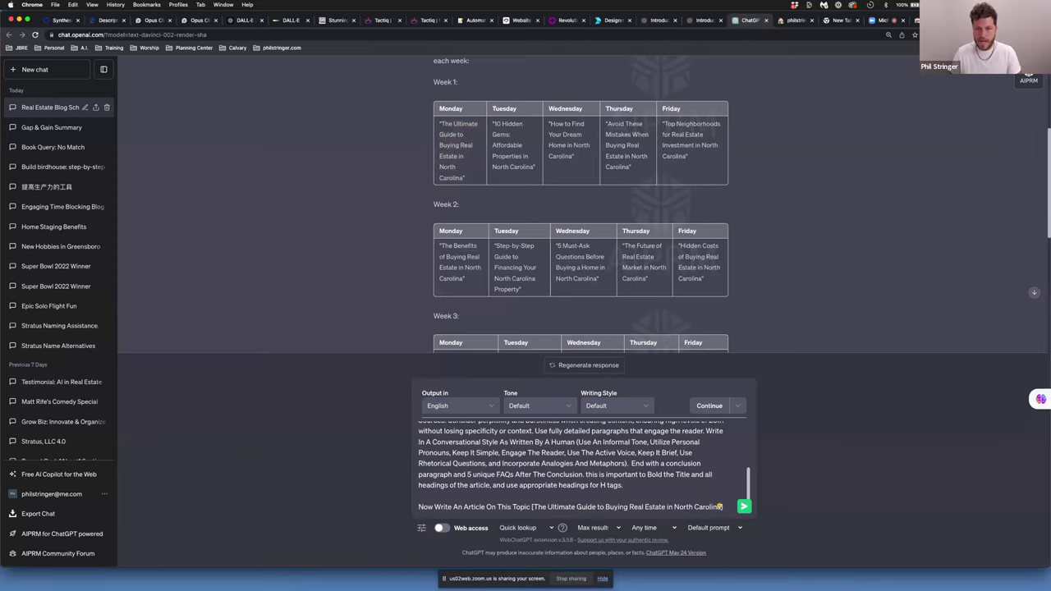
pyautogui.press('Return')
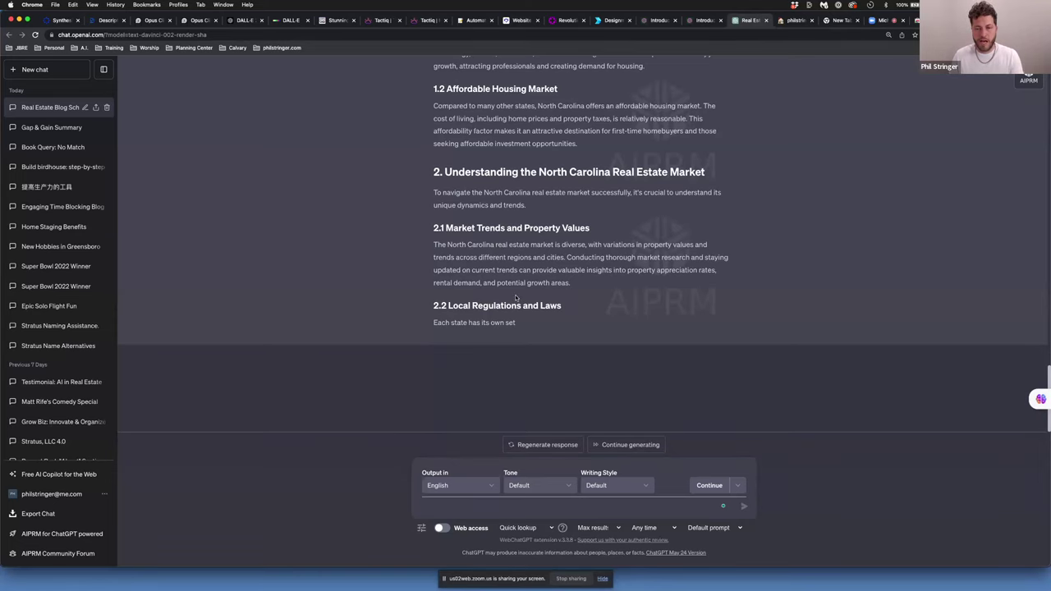
# Have ChatGPT continue the cut-off North Carolina article twice, from section 2.2 and again from section 6.1
pyautogui.scroll(1, 516, 297)
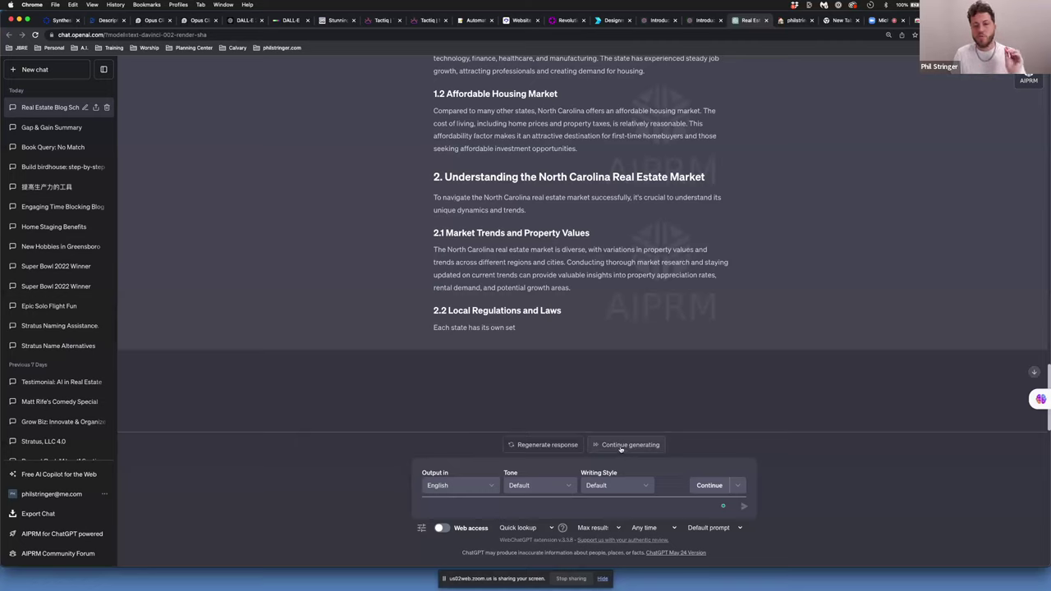
pyautogui.write('continue')
pyautogui.press('Return')
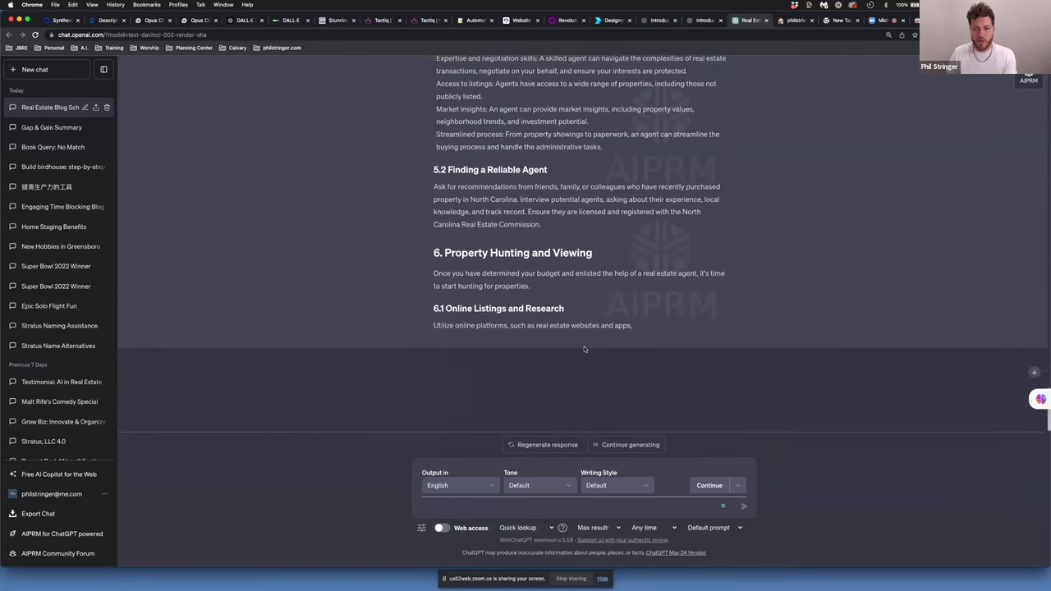
pyautogui.write('continue')
pyautogui.press('Return')
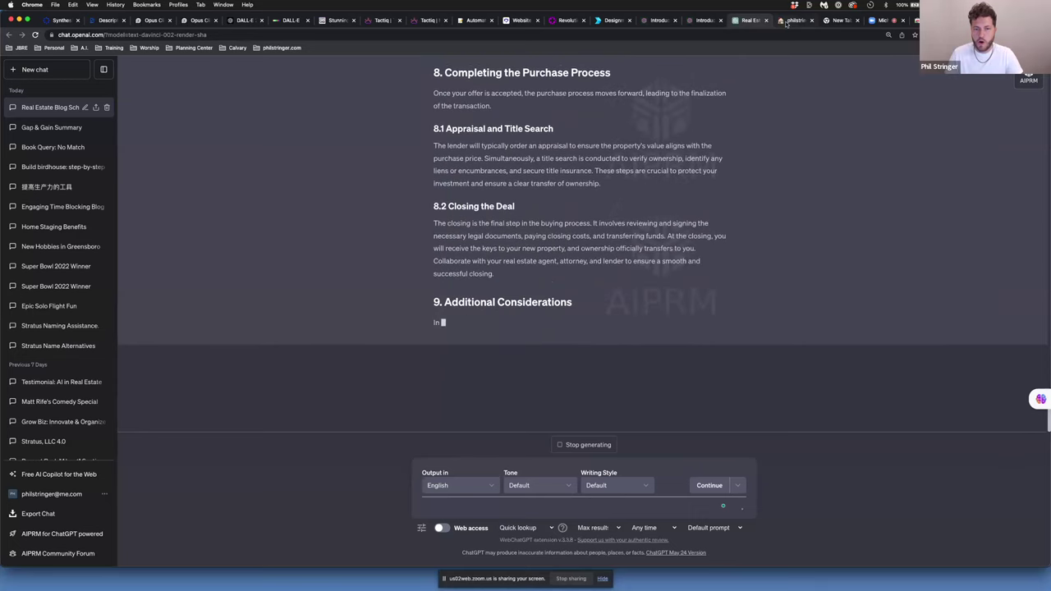
# Switch to Notion, close the SEO blog post page and open "The Ultimate Marketing AI Prompt Pack - 500+ ChatGPT Prompts To Copy & Paste"
pyautogui.hotkey('ctrl', 'Tab')
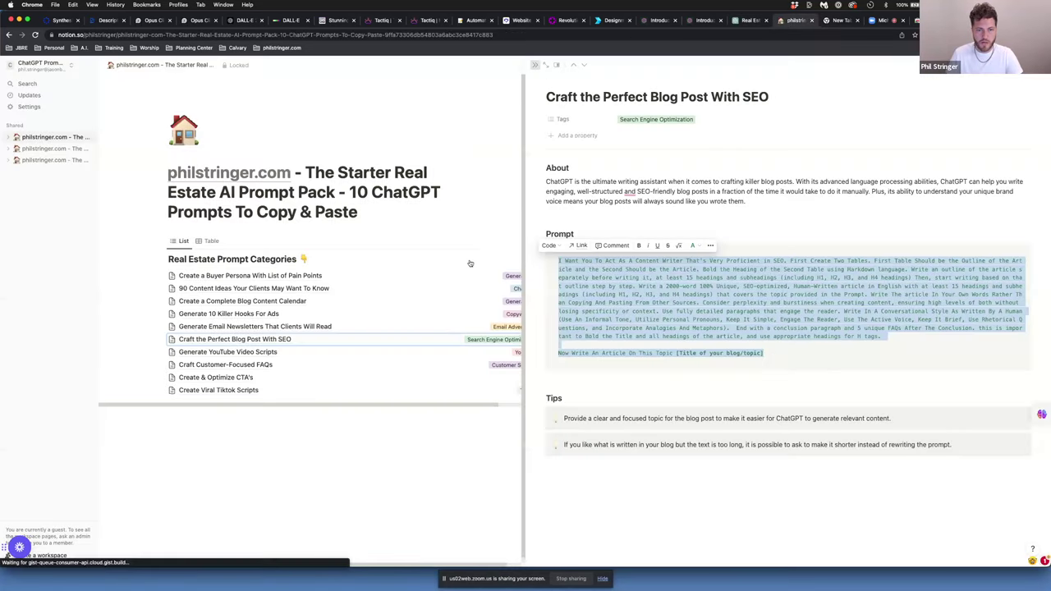
pyautogui.click(470, 264)
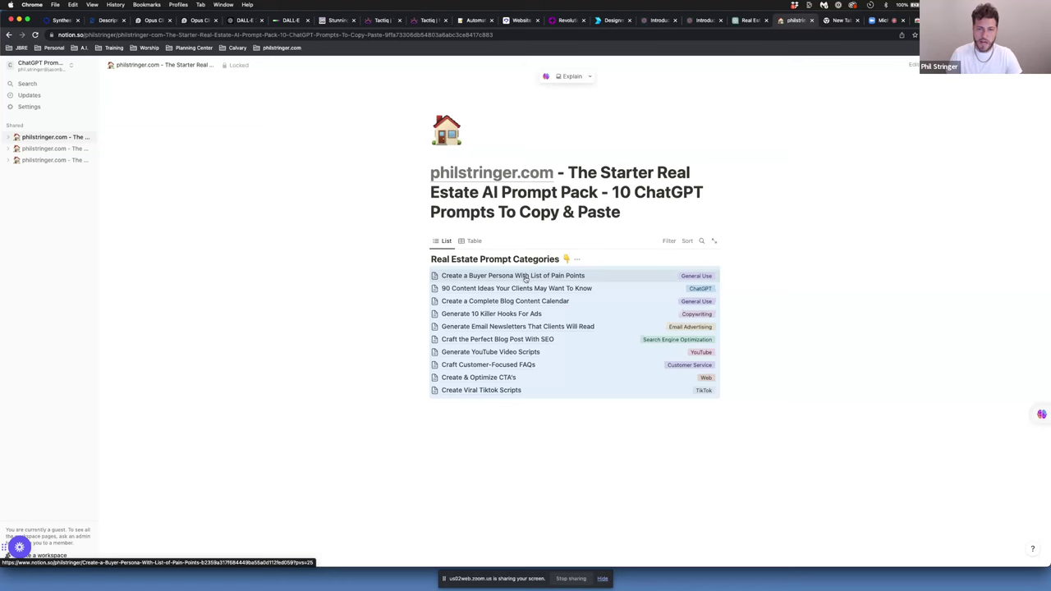
pyautogui.click(51, 148)
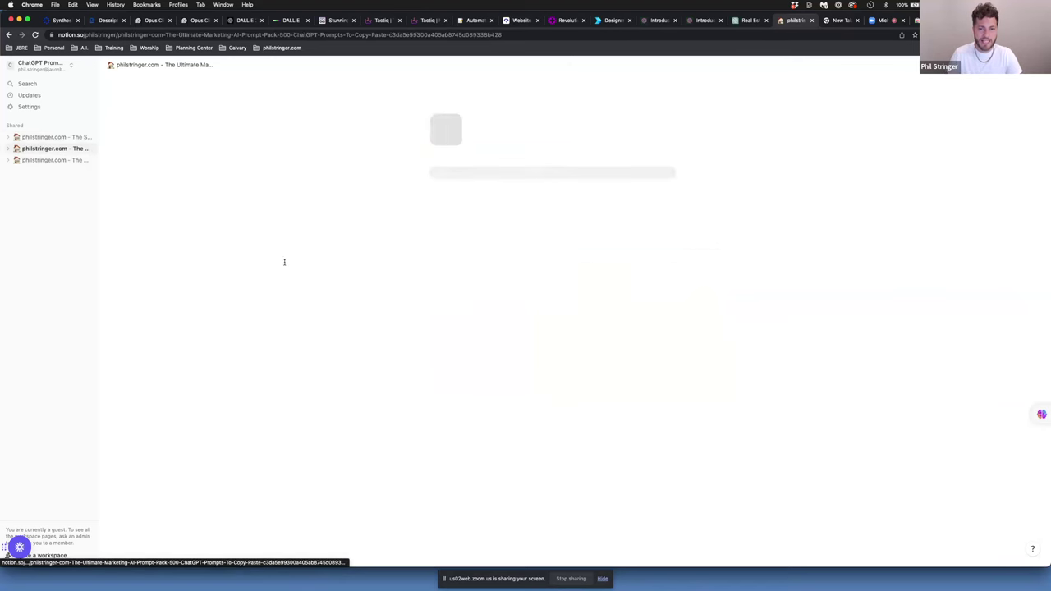
# Look through the Ultimate Marketing pack's prompt list across its categories, including email, SEO, YouTube, Twitter, web, TikTok, copywriting and social media
pyautogui.scroll(-8, 358, 297)
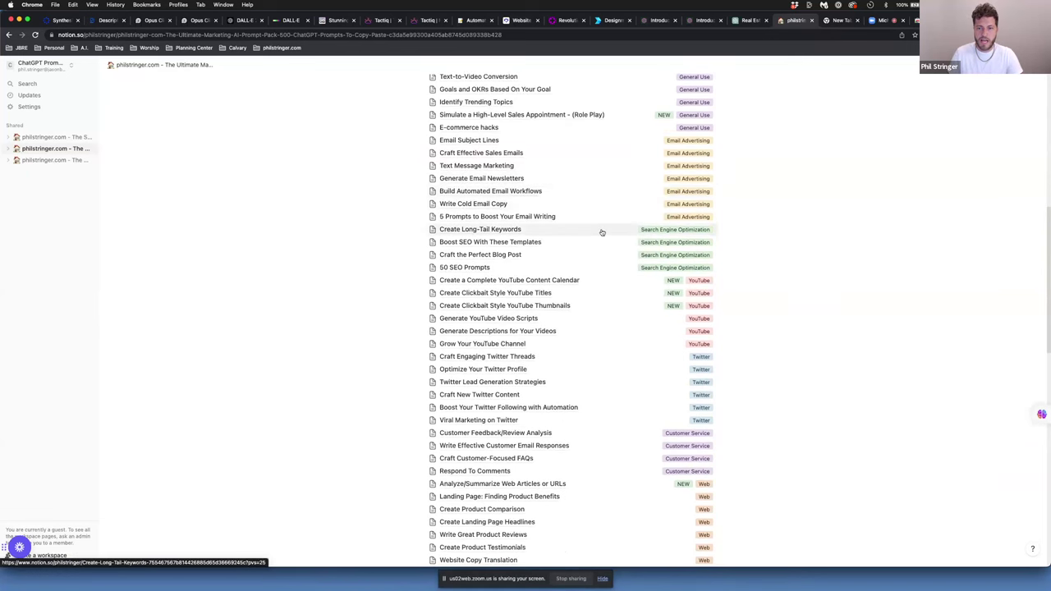
pyautogui.scroll(-5, 581, 285)
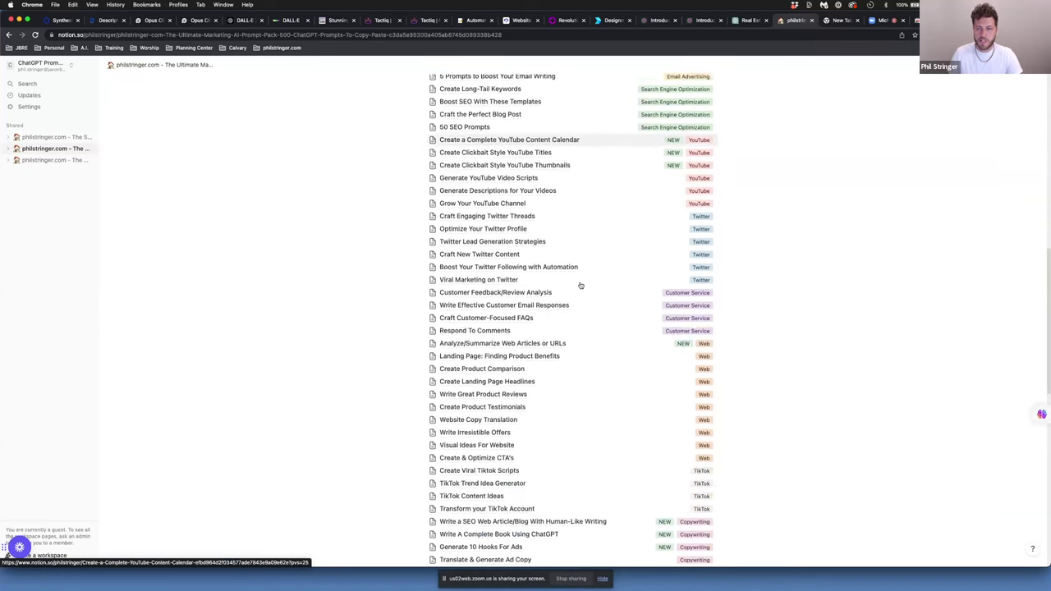
pyautogui.scroll(-7, 580, 285)
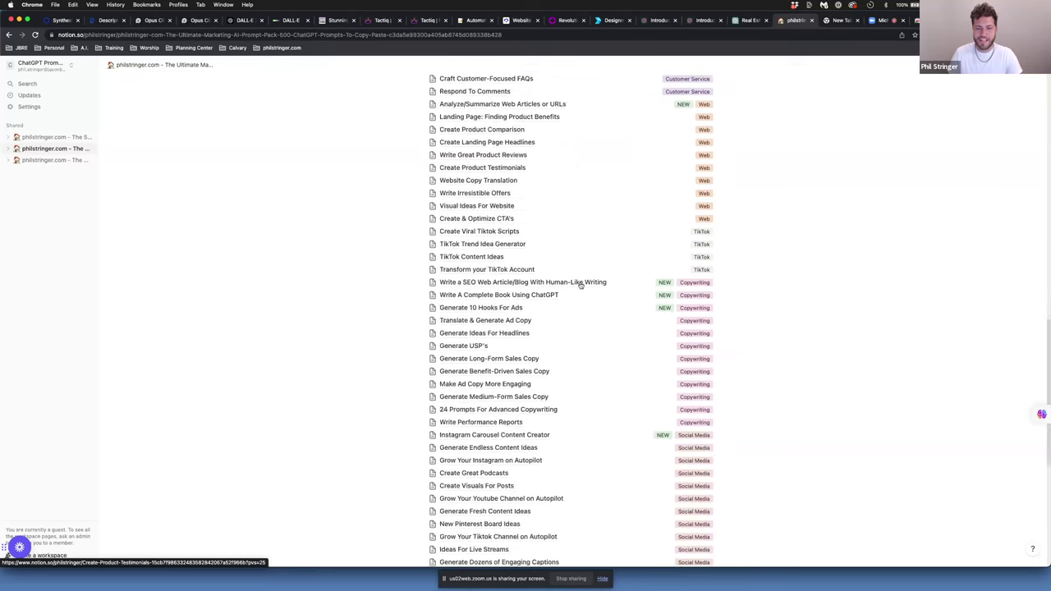
pyautogui.scroll(16, 558, 251)
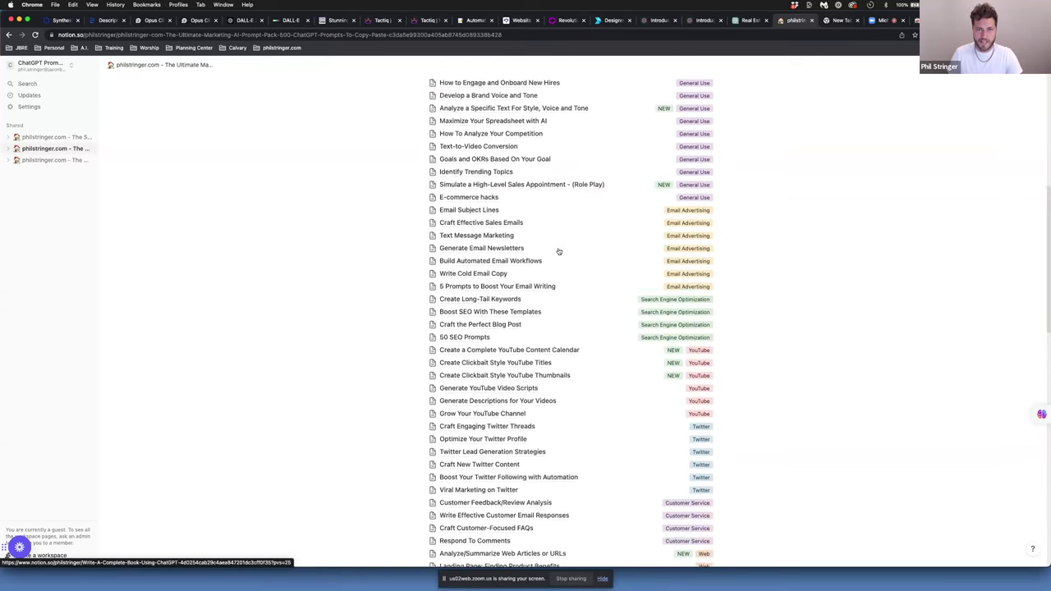
pyautogui.scroll(1, 558, 251)
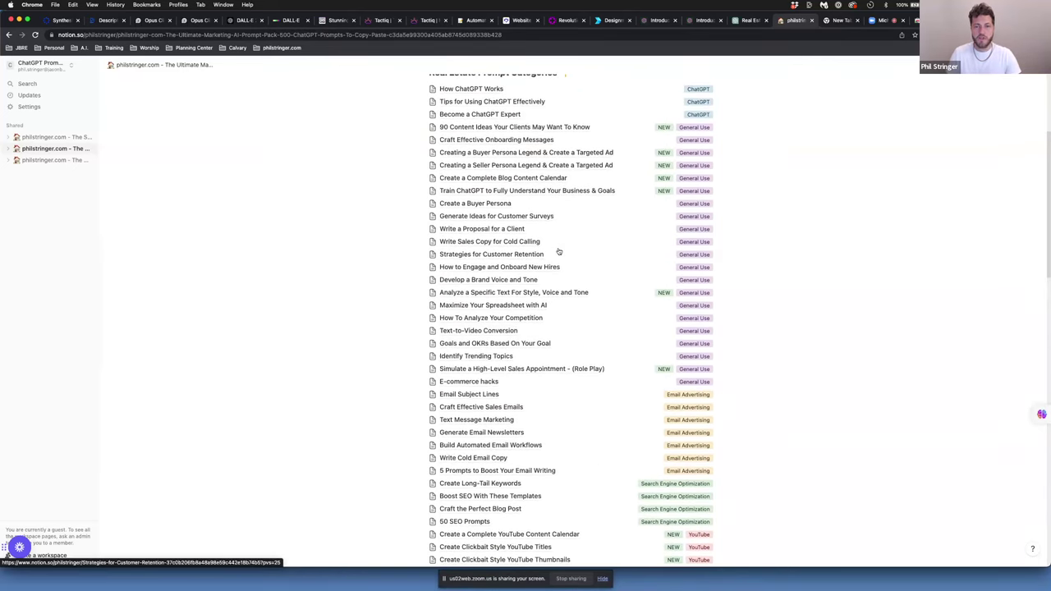
pyautogui.scroll(2, 558, 251)
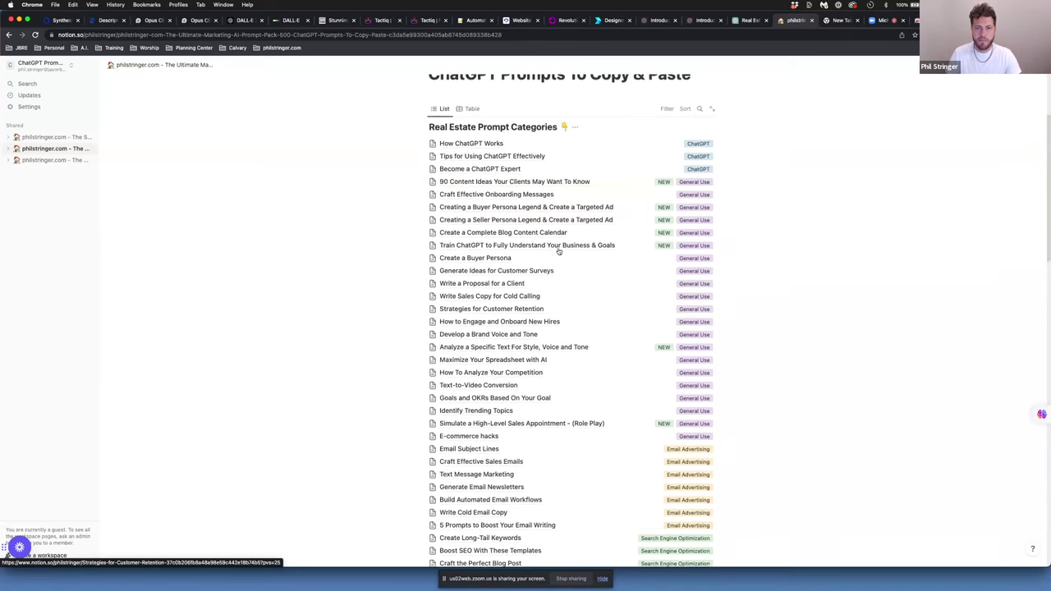
pyautogui.scroll(2, 558, 251)
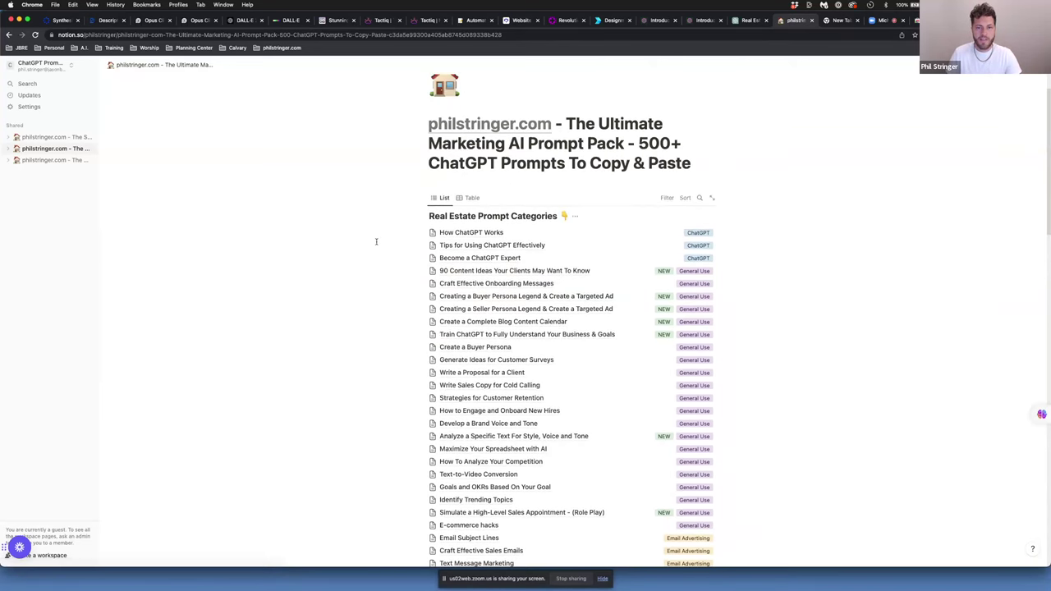
pyautogui.scroll(-12, 410, 237)
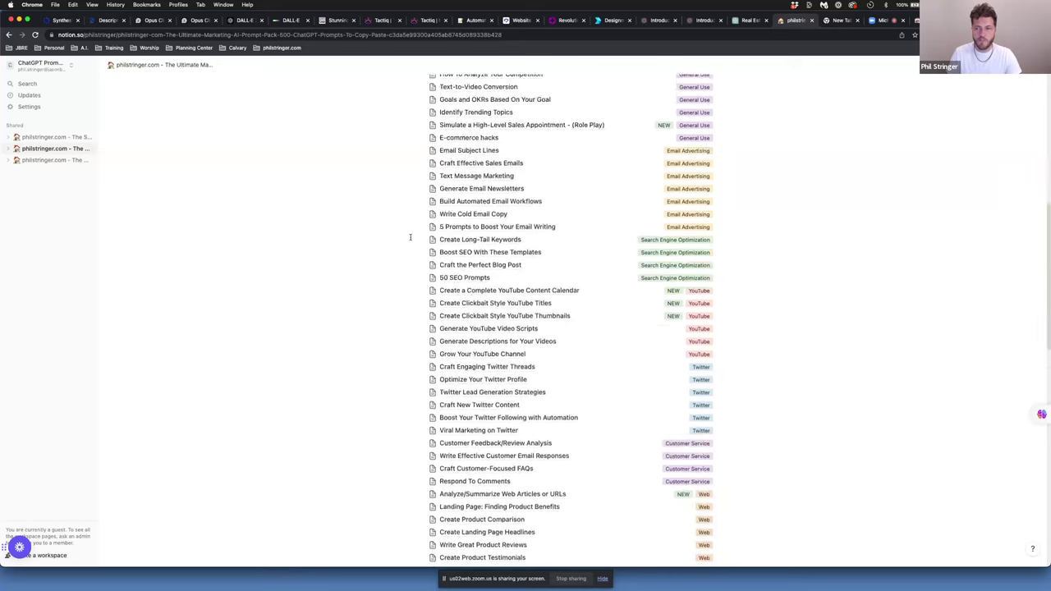
pyautogui.scroll(-11, 410, 237)
pyautogui.scroll(6, 410, 237)
pyautogui.scroll(9, 411, 237)
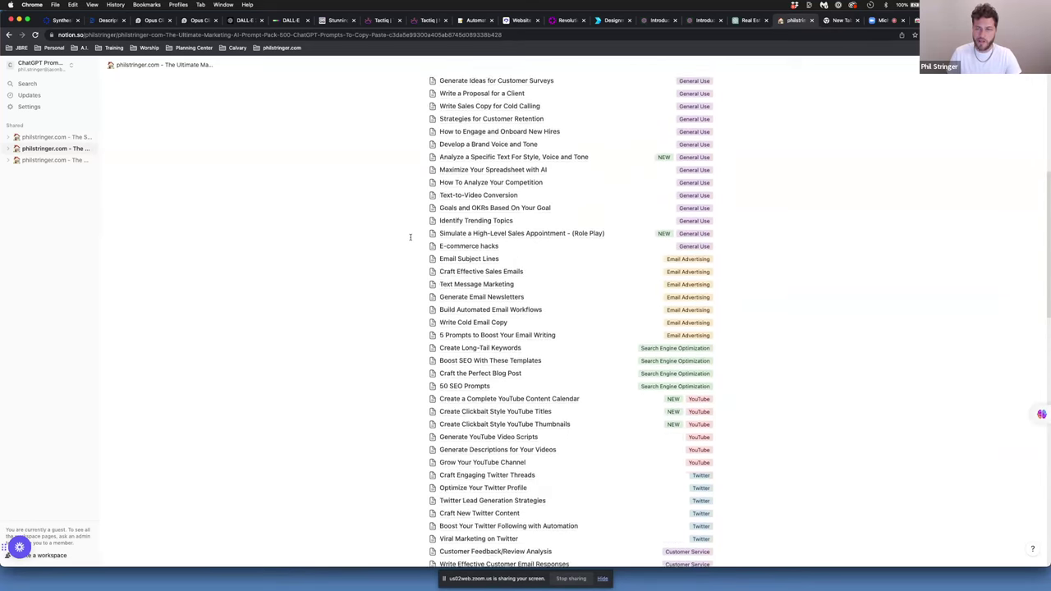
# Return to the Starter prompt pack, then switch to Keynote and play the AI Webinar presentation from the QR code slide
pyautogui.click(49, 137)
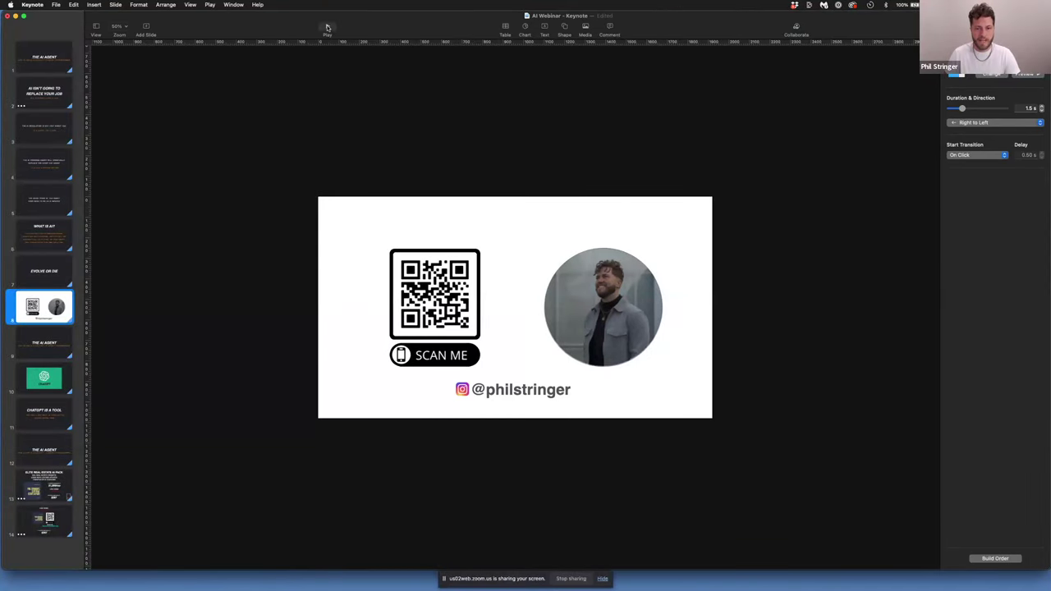
pyautogui.click(327, 26)
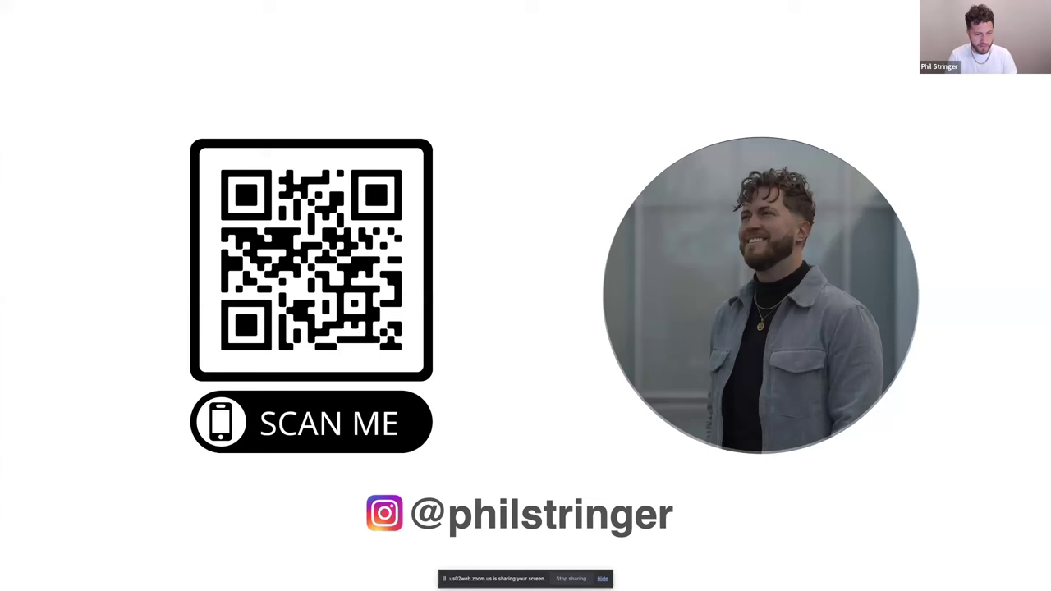